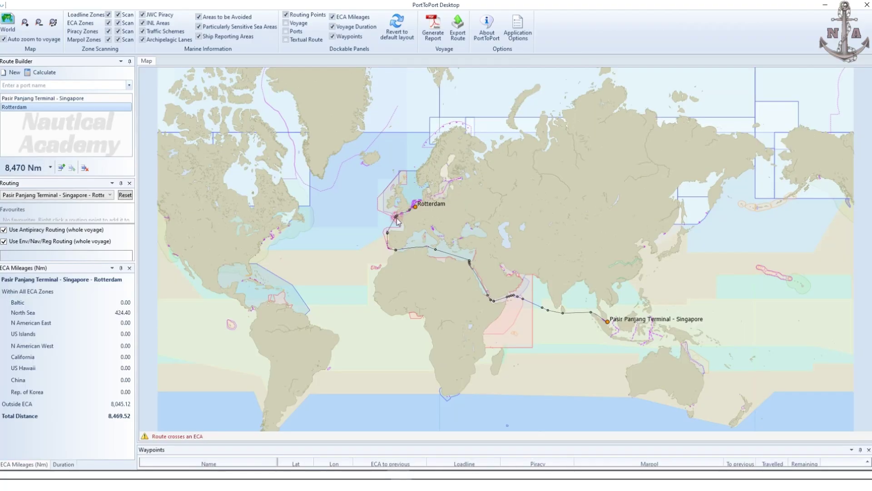
Step: Switch from PortToPort to ECDIS Route Manager and open the file format choices for saving the Singapore-Rotterdam route
{"action": "scroll", "coordinate": [503, 100], "scroll_direction": "up", "scroll_amount": 5}
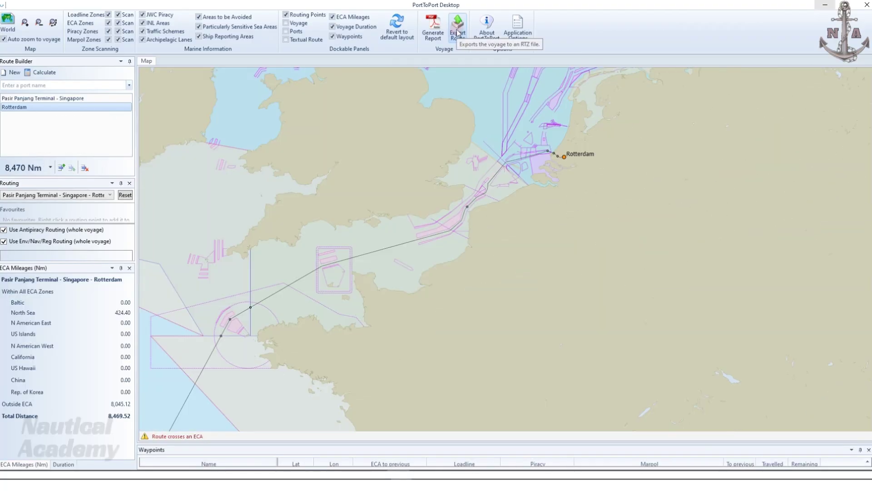
{"action": "left_click", "coordinate": [825, 4]}
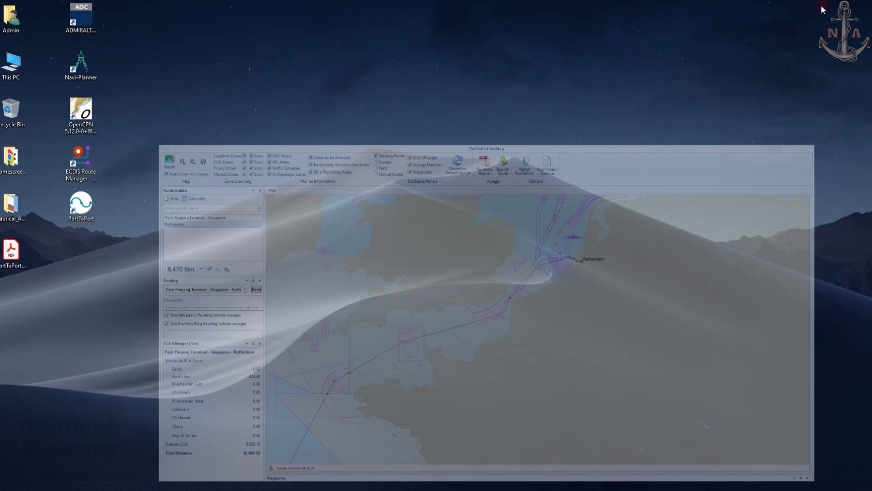
{"action": "right_click", "coordinate": [79, 166]}
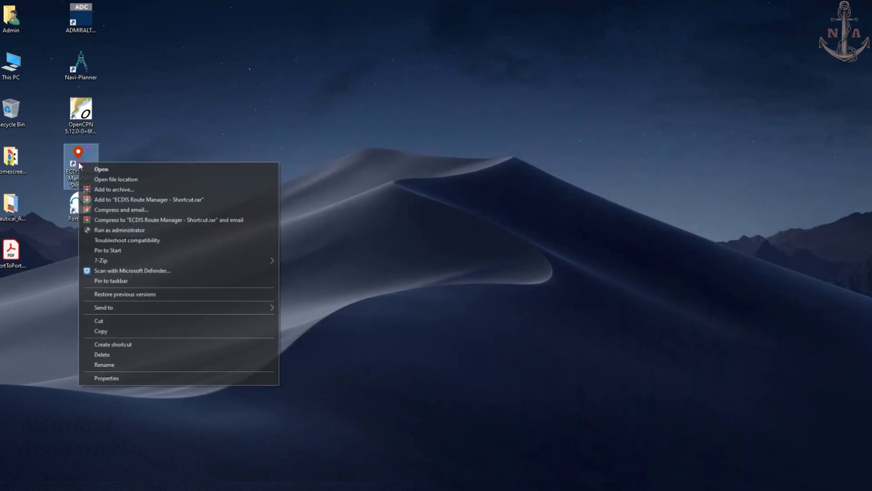
{"action": "left_click", "coordinate": [105, 170]}
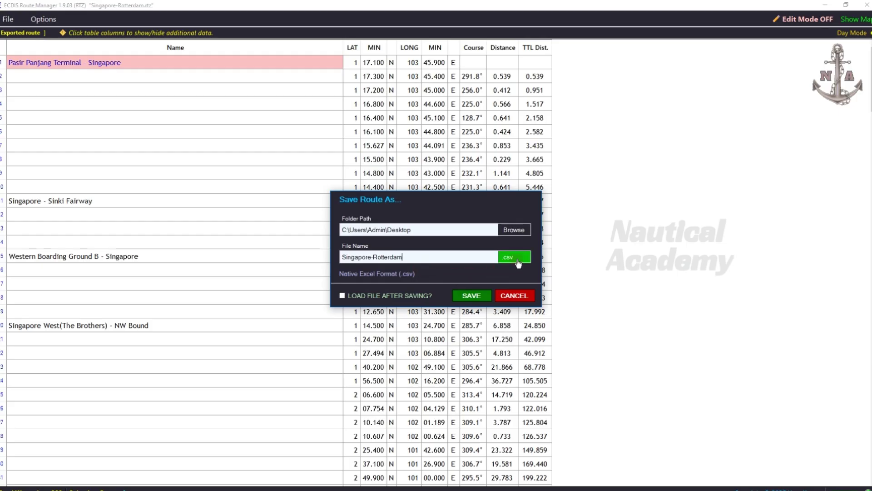
{"action": "left_click", "coordinate": [519, 263]}
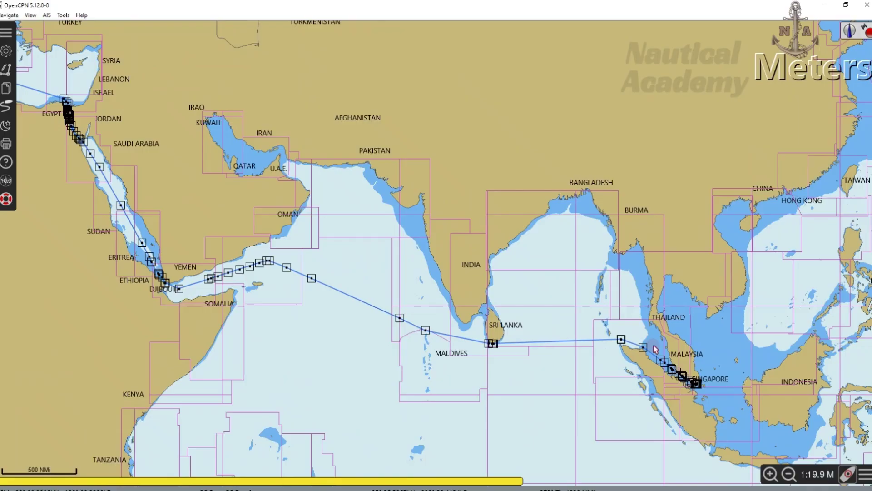
Step: In OpenCPN, examine the route's waypoints from the Singapore Strait through to the English Channel
{"action": "scroll", "coordinate": [427, 265], "scroll_direction": "up", "scroll_amount": 6}
{"action": "scroll", "coordinate": [427, 265], "scroll_direction": "up", "scroll_amount": 8}
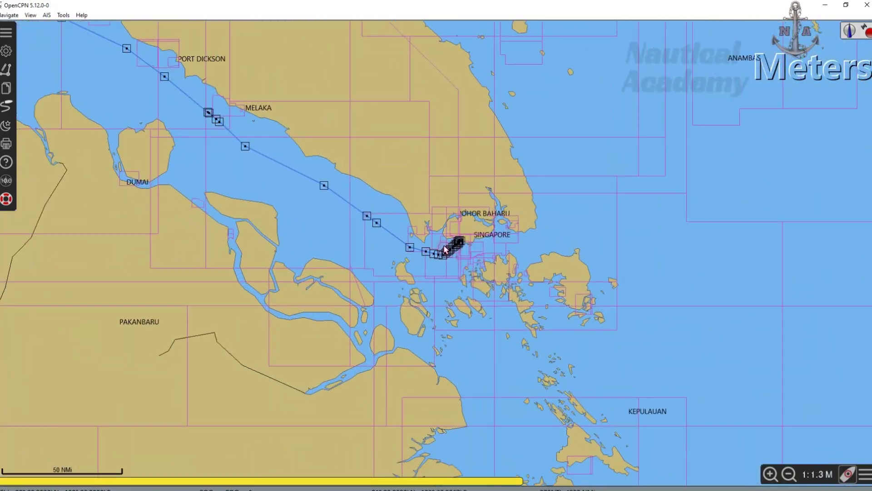
{"action": "scroll", "coordinate": [464, 269], "scroll_direction": "down", "scroll_amount": 2}
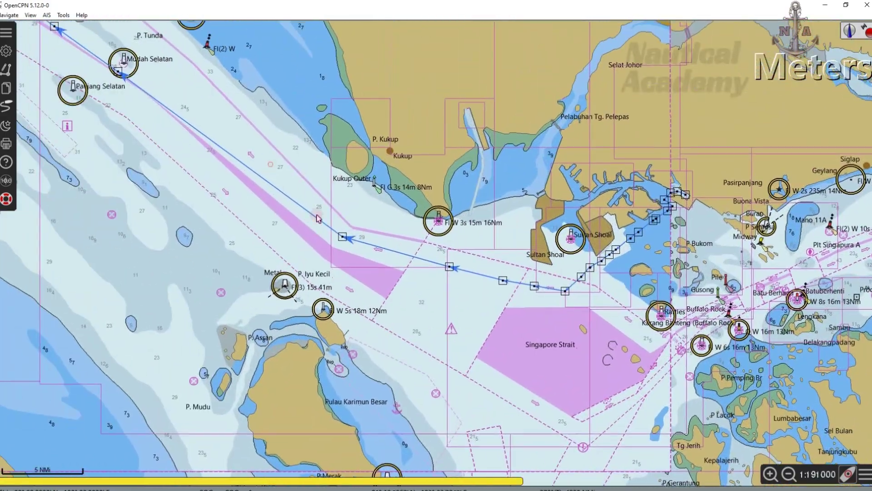
{"action": "key", "text": "Up"}
{"action": "key", "text": "Left"}
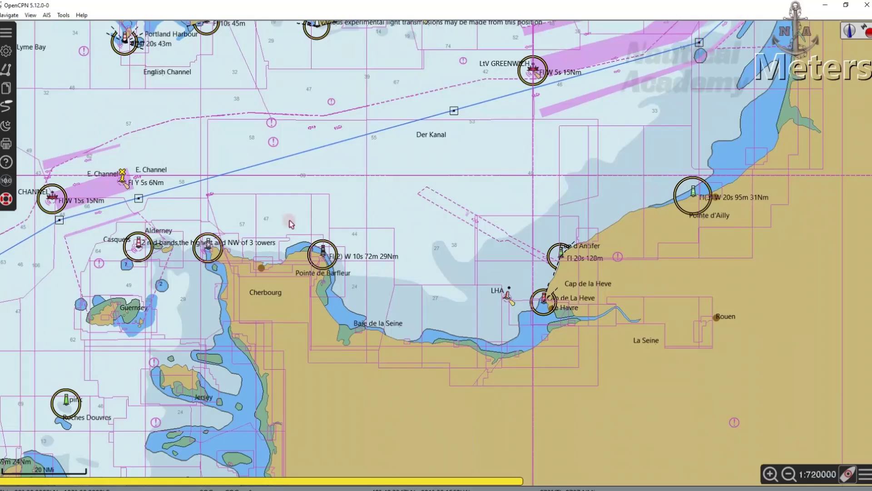
{"action": "scroll", "coordinate": [341, 205], "scroll_direction": "up", "scroll_amount": 4}
{"action": "key", "text": "Up"}
{"action": "key", "text": "Right"}
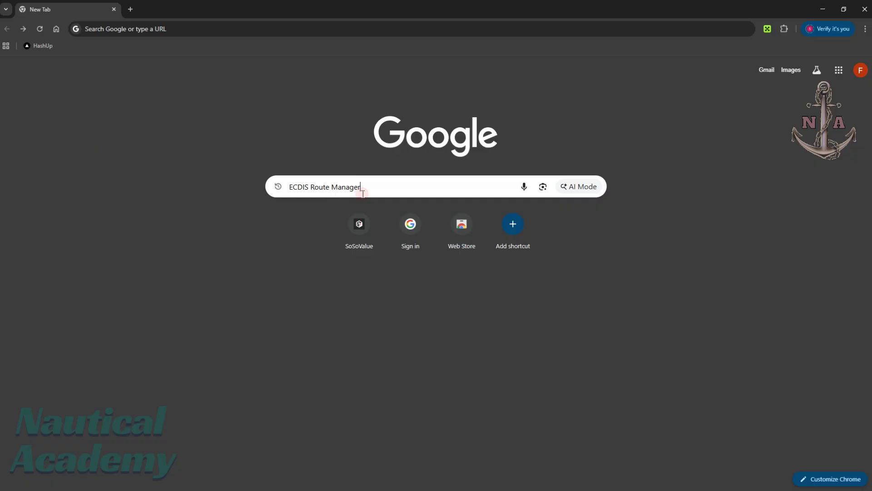
Step: Search Google for ECDIS Route Manager and check the connection security of its Softpedia download page
{"action": "left_click", "coordinate": [374, 186]}
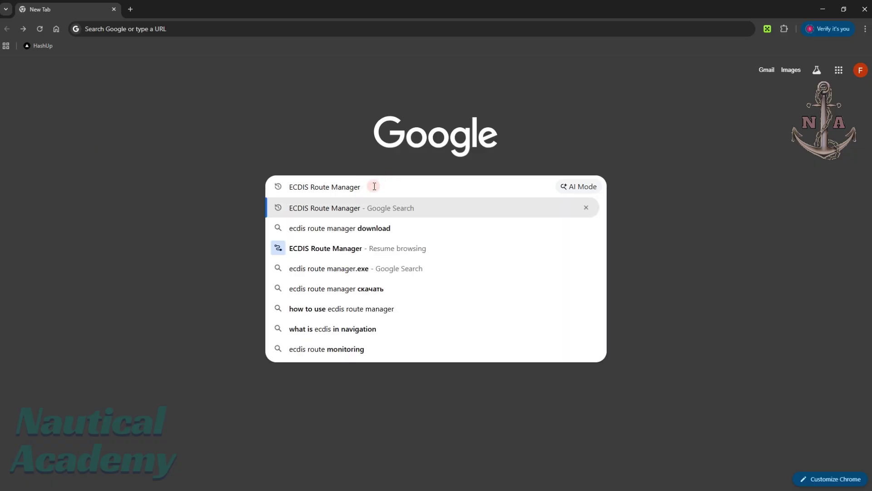
{"action": "key", "text": "Return"}
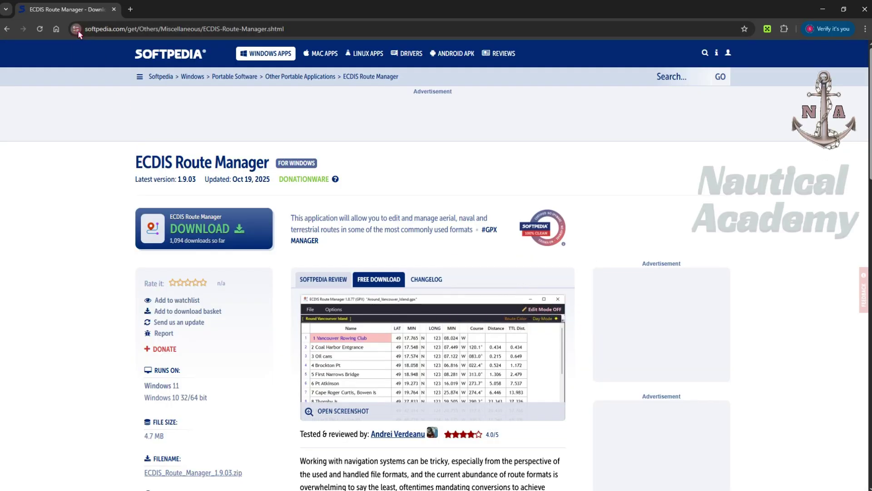
{"action": "left_click", "coordinate": [77, 30]}
{"action": "left_click", "coordinate": [163, 72]}
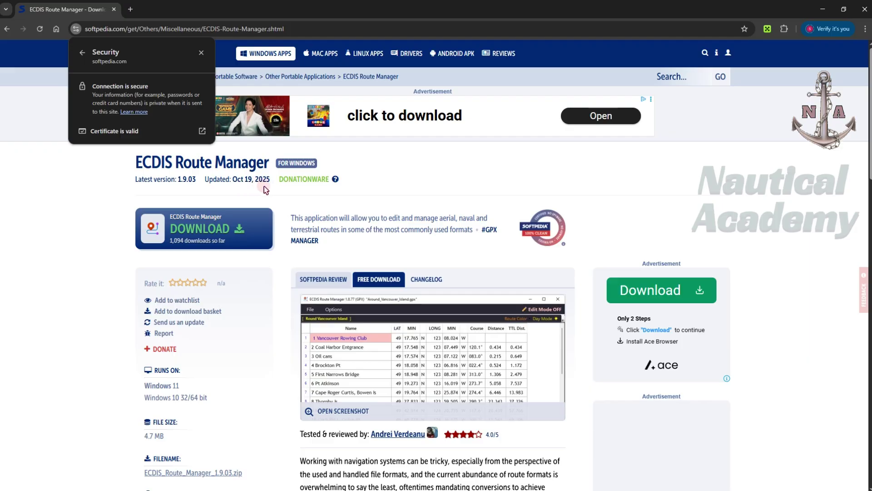
Step: Download the ECDIS Route Manager archive from Softpedia and show it in the Downloads folder over the desktop
{"action": "left_click", "coordinate": [381, 287]}
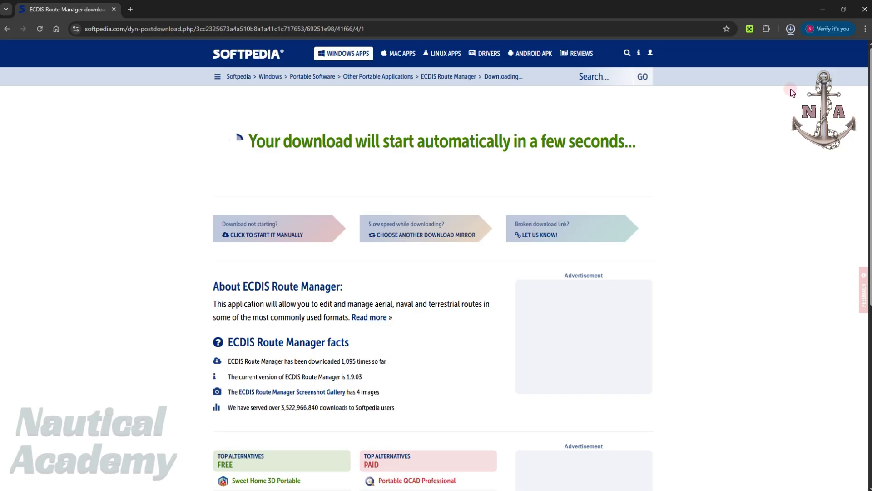
{"action": "left_click", "coordinate": [767, 49]}
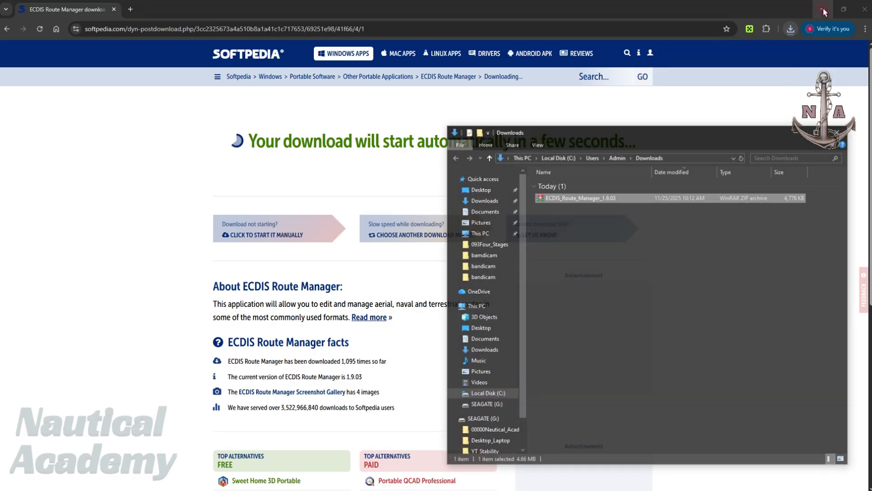
{"action": "left_click", "coordinate": [823, 10]}
{"action": "left_click_drag", "start_coordinate": [678, 135], "coordinate": [532, 24]}
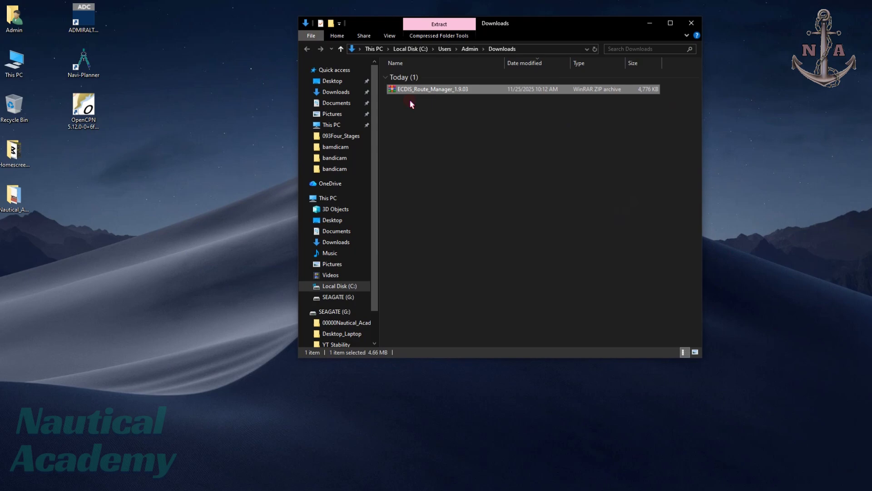
Step: Create a new folder on the desktop and move the ECDIS_Route_Manager_1.9.03 archive into it
{"action": "right_click", "coordinate": [181, 96]}
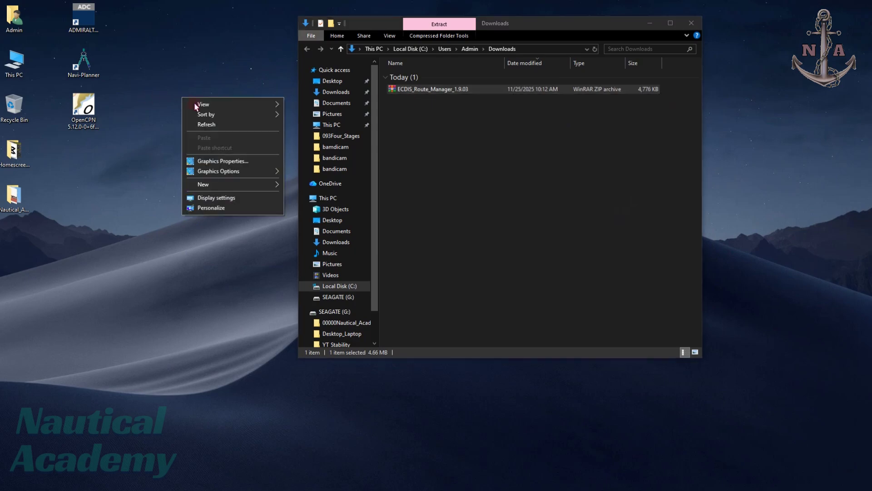
{"action": "mouse_move", "coordinate": [237, 184]}
{"action": "left_click", "coordinate": [300, 185]}
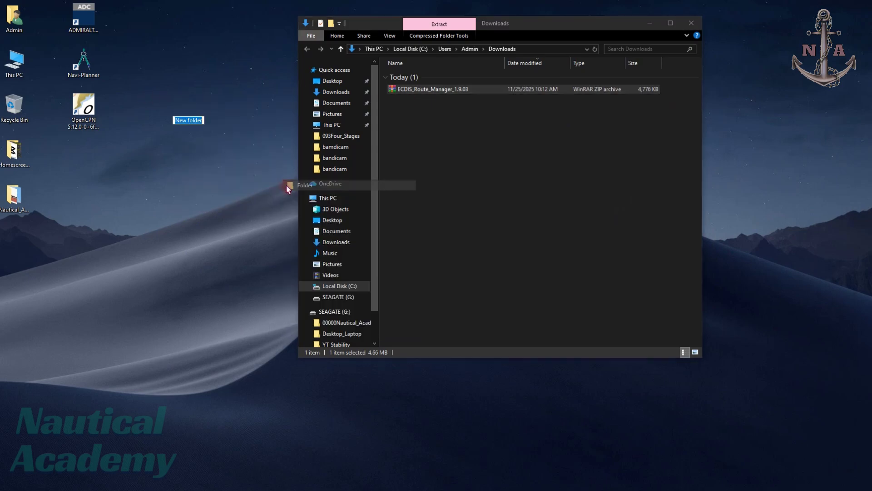
{"action": "left_click", "coordinate": [393, 90]}
{"action": "left_click_drag", "start_coordinate": [395, 91], "coordinate": [188, 107]}
{"action": "left_click", "coordinate": [691, 23]}
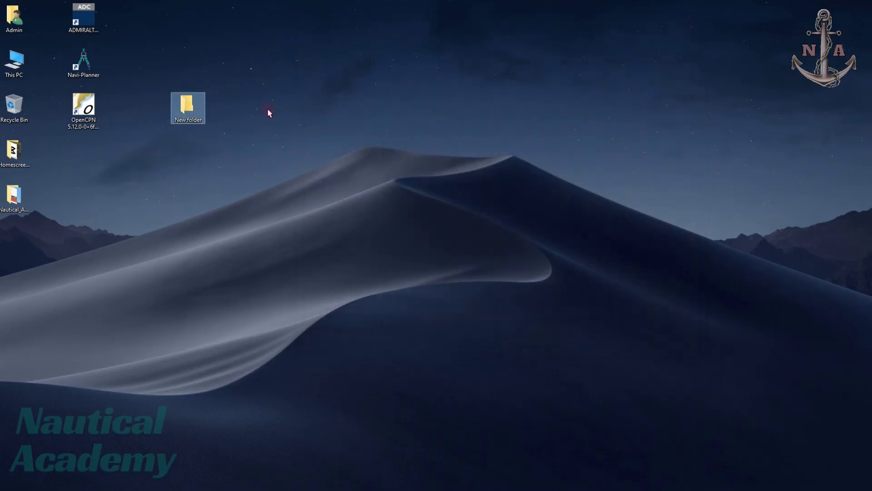
Step: Extract the ECDIS_Route_Manager_1.9.03 archive inside the new desktop folder
{"action": "double_click", "coordinate": [191, 113]}
{"action": "left_click", "coordinate": [409, 89]}
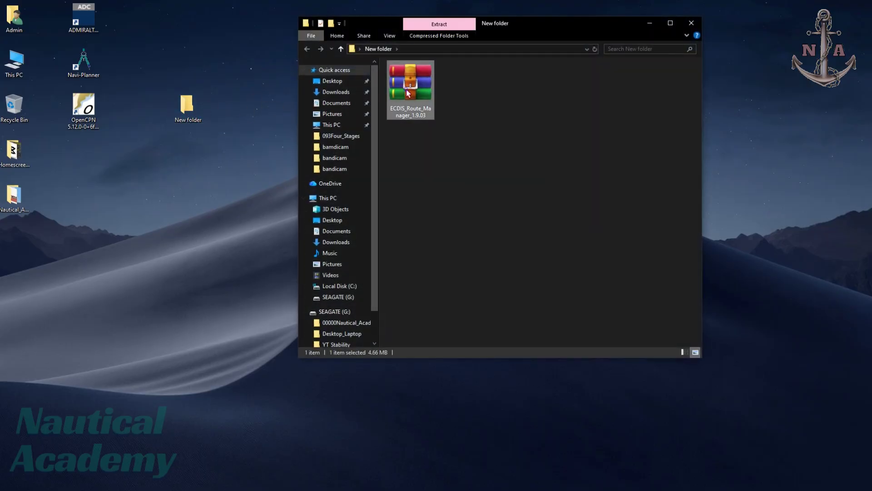
{"action": "right_click", "coordinate": [406, 90]}
{"action": "left_click", "coordinate": [438, 127]}
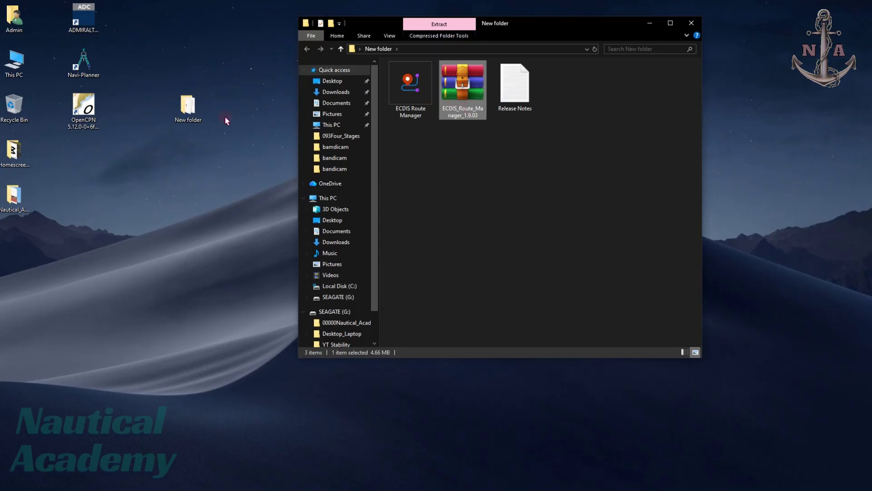
Step: Create a desktop shortcut to the extracted ECDIS Route Manager program and place it beside the new folder
{"action": "left_click_drag", "start_coordinate": [191, 110], "coordinate": [226, 110]}
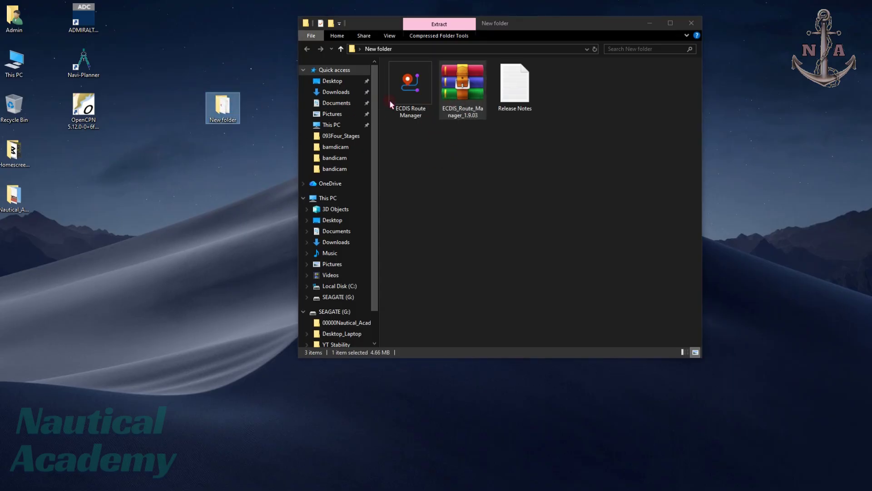
{"action": "left_click", "coordinate": [417, 104]}
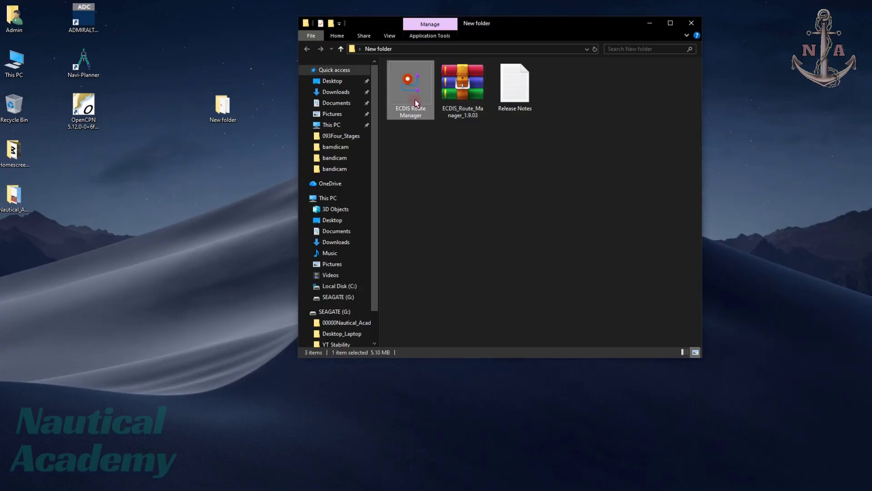
{"action": "right_click", "coordinate": [414, 100]}
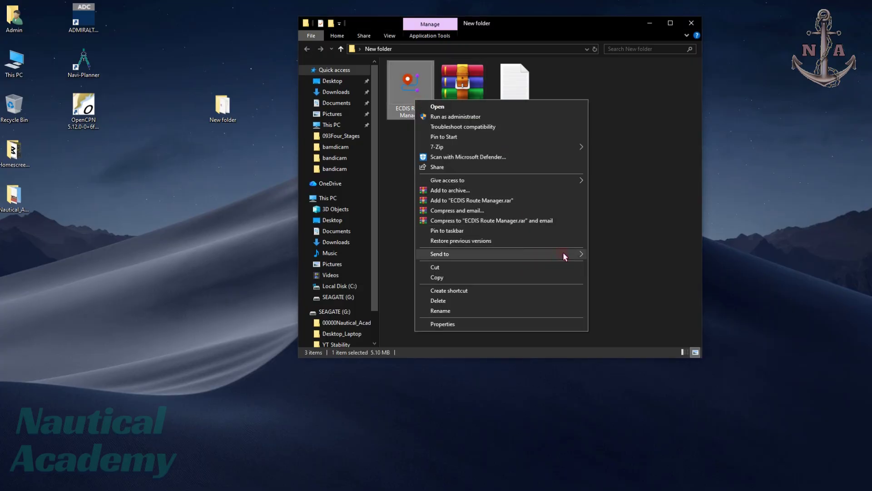
{"action": "mouse_move", "coordinate": [565, 255]}
{"action": "left_click", "coordinate": [609, 276]}
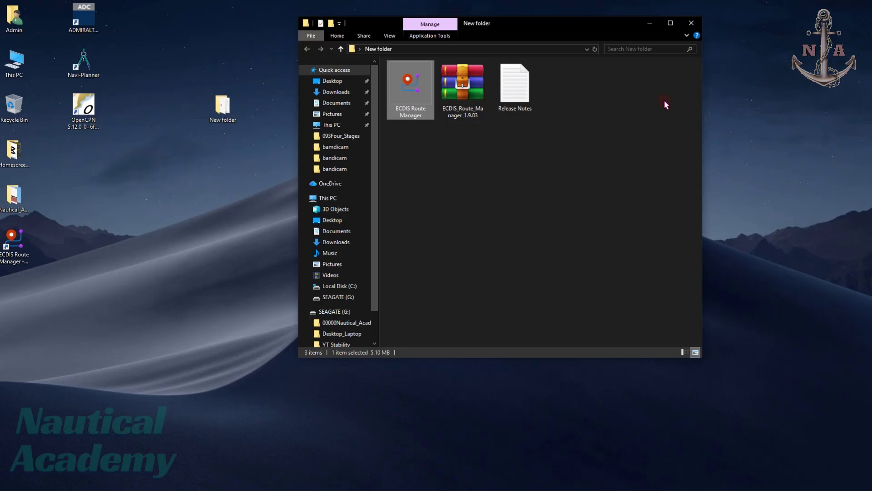
{"action": "left_click", "coordinate": [691, 23]}
{"action": "left_click_drag", "start_coordinate": [13, 240], "coordinate": [185, 103]}
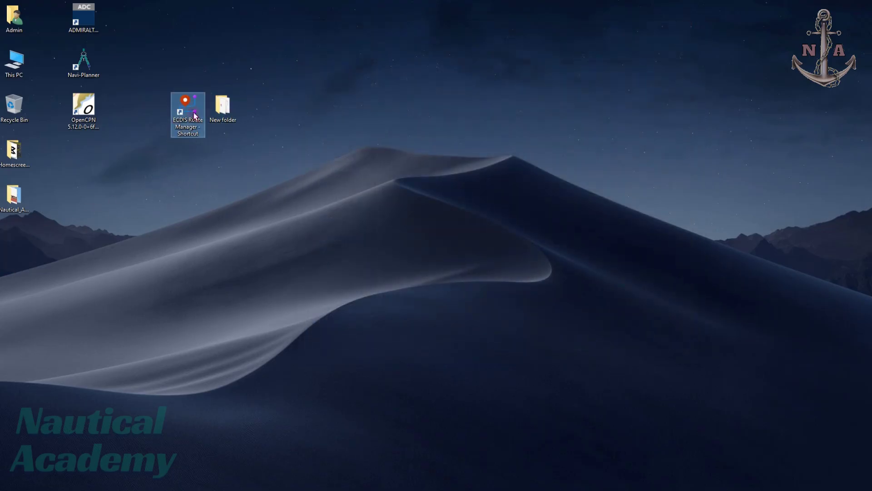
Step: Launch ECDIS Route Manager from its desktop shortcut, allow it to run past Microsoft Defender SmartScreen, and maximize its window
{"action": "right_click", "coordinate": [193, 116]}
{"action": "left_click", "coordinate": [214, 119]}
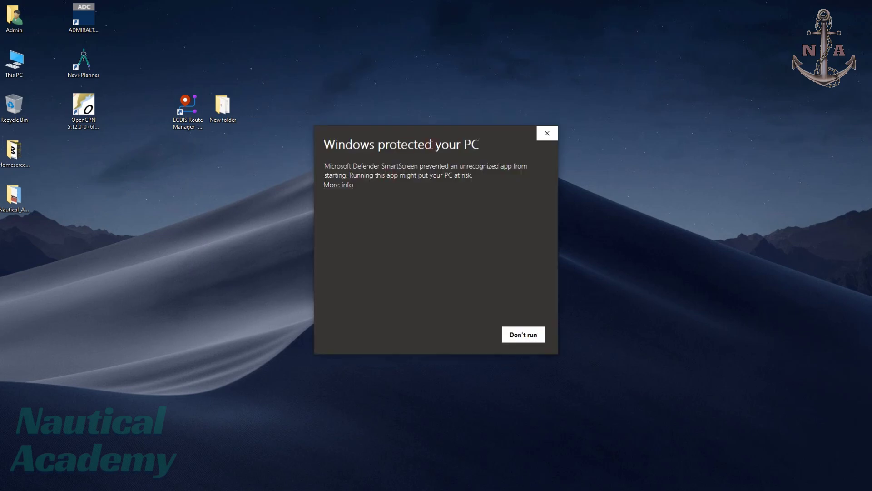
{"action": "left_click", "coordinate": [344, 185]}
{"action": "left_click", "coordinate": [458, 335]}
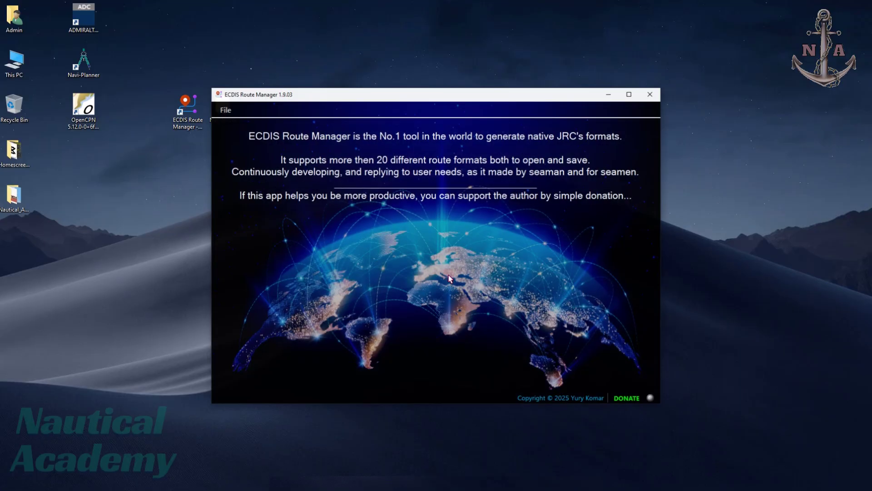
{"action": "left_click", "coordinate": [628, 95]}
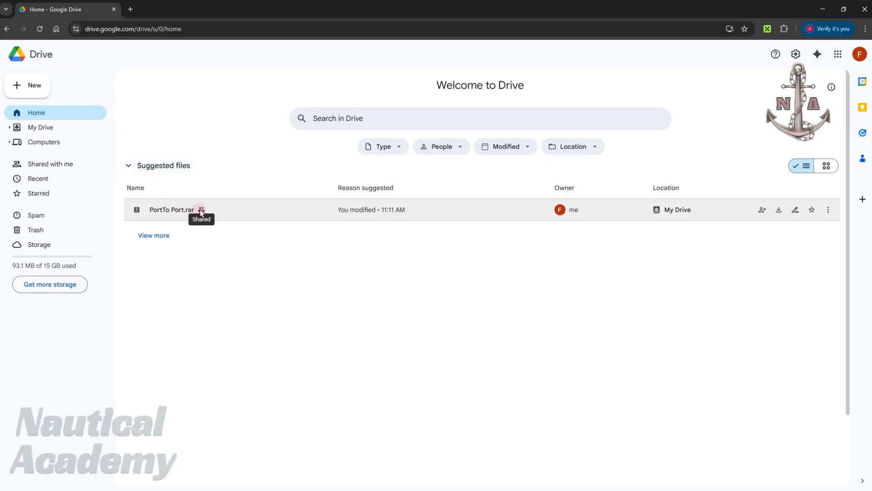
Step: Extract the PortTo Port archive onto the desktop and place the extracted AtoBviaC folder beside the archive
{"action": "left_click", "coordinate": [822, 13]}
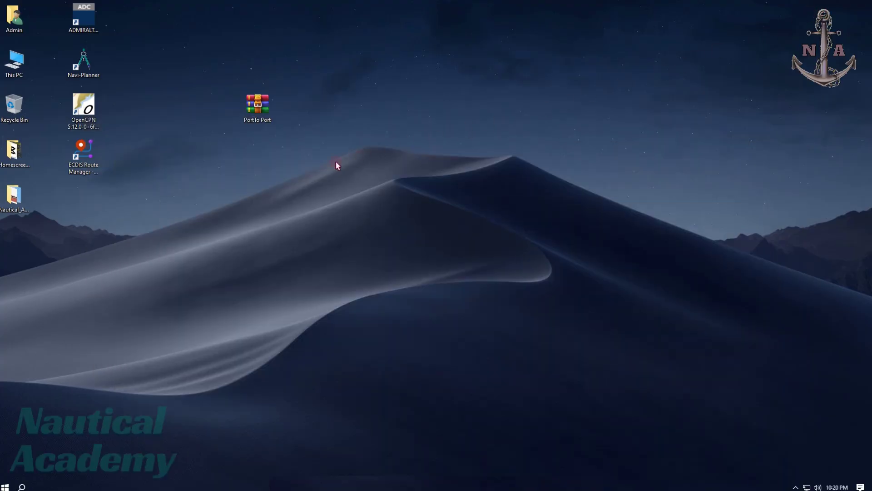
{"action": "mouse_move", "coordinate": [260, 105]}
{"action": "left_mouse_down"}
{"action": "mouse_move", "coordinate": [309, 128]}
{"action": "mouse_move", "coordinate": [244, 108]}
{"action": "left_mouse_up"}
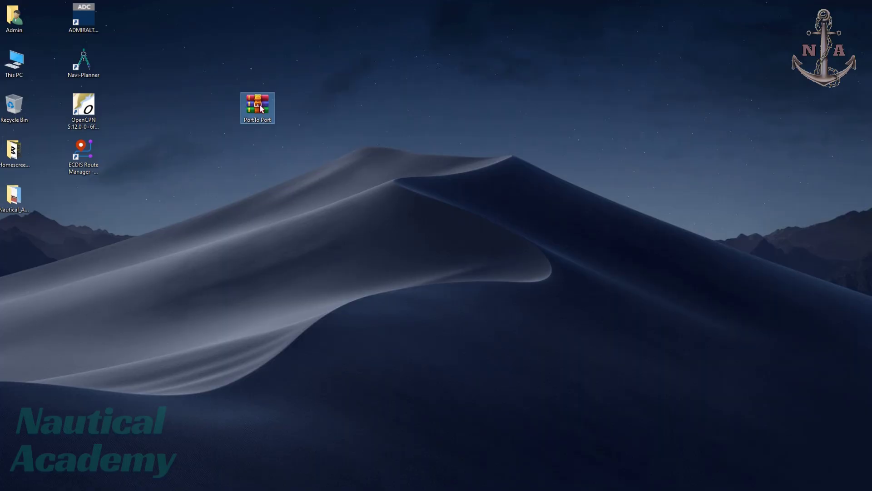
{"action": "right_click", "coordinate": [260, 104]}
{"action": "left_click", "coordinate": [293, 143]}
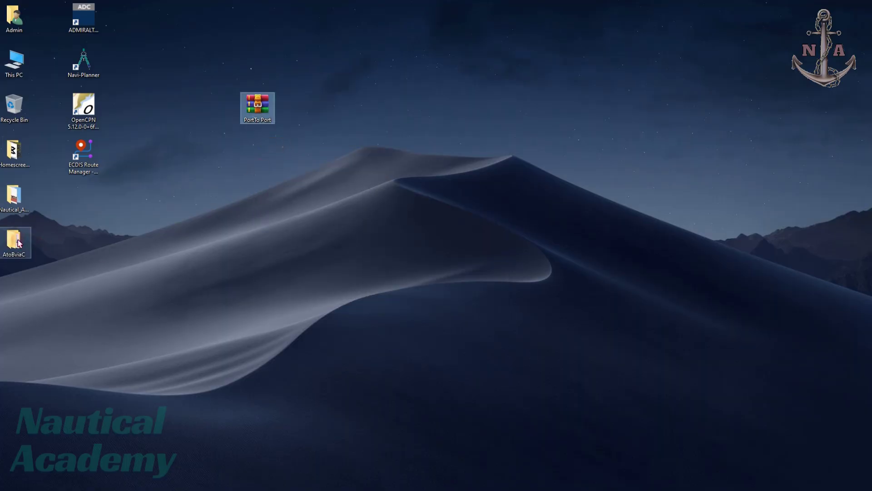
{"action": "left_click_drag", "start_coordinate": [18, 244], "coordinate": [224, 112]}
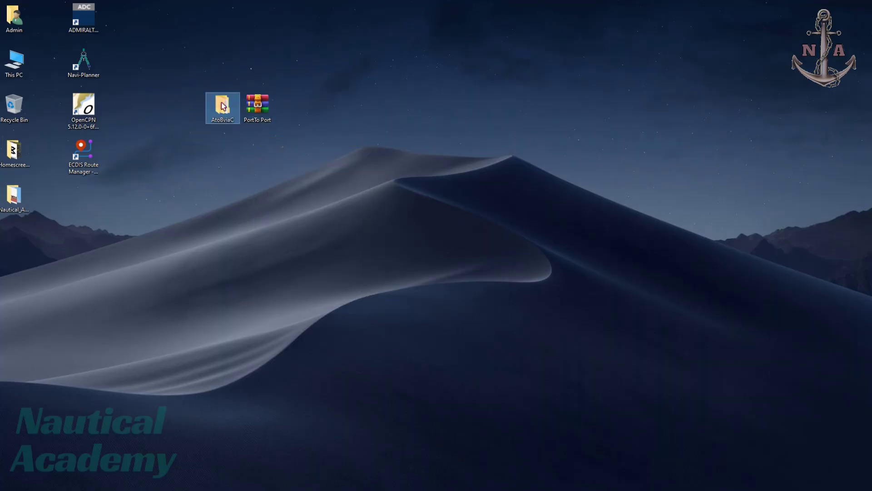
{"action": "left_click", "coordinate": [225, 130]}
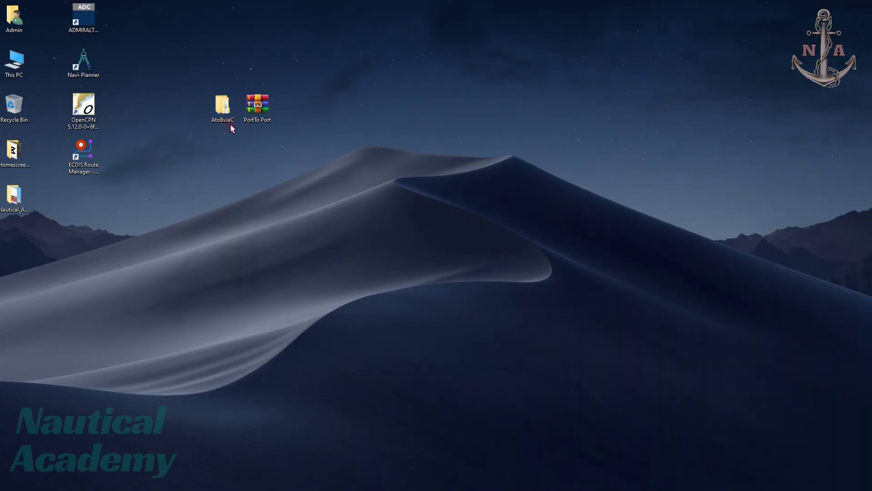
Step: Open the AtoBviaC folder and select its install folder
{"action": "right_click", "coordinate": [227, 122]}
{"action": "left_click", "coordinate": [235, 119]}
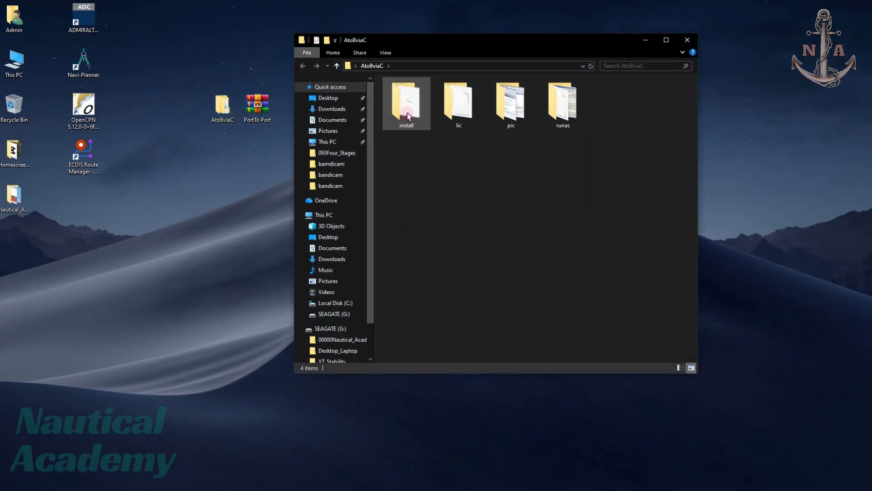
{"action": "left_click", "coordinate": [408, 115]}
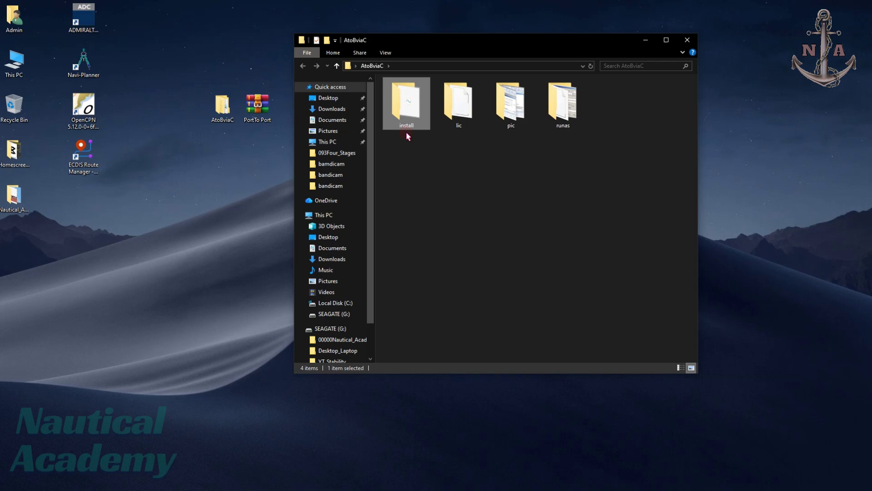
Step: Open the install folder and run the PortToPort_5_4_138_0 installer as administrator
{"action": "left_click", "coordinate": [411, 109]}
{"action": "right_click", "coordinate": [411, 109]}
{"action": "left_click", "coordinate": [428, 114]}
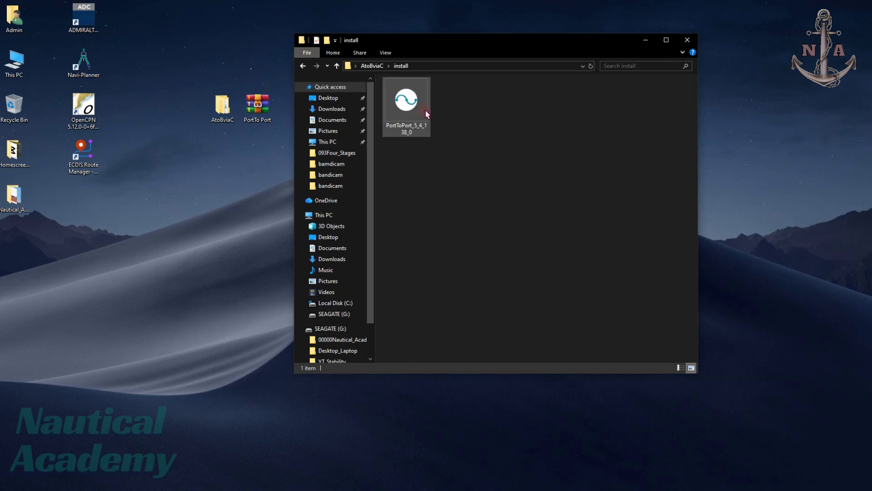
{"action": "left_click", "coordinate": [418, 119]}
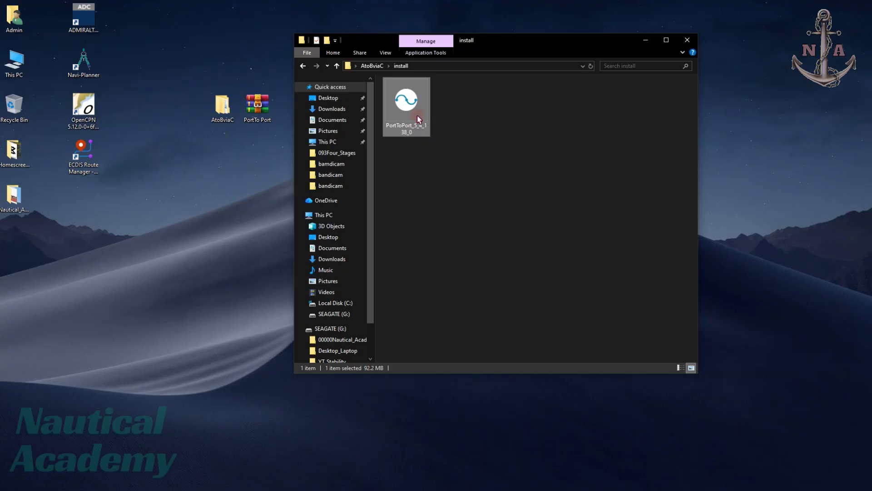
{"action": "right_click", "coordinate": [421, 115]}
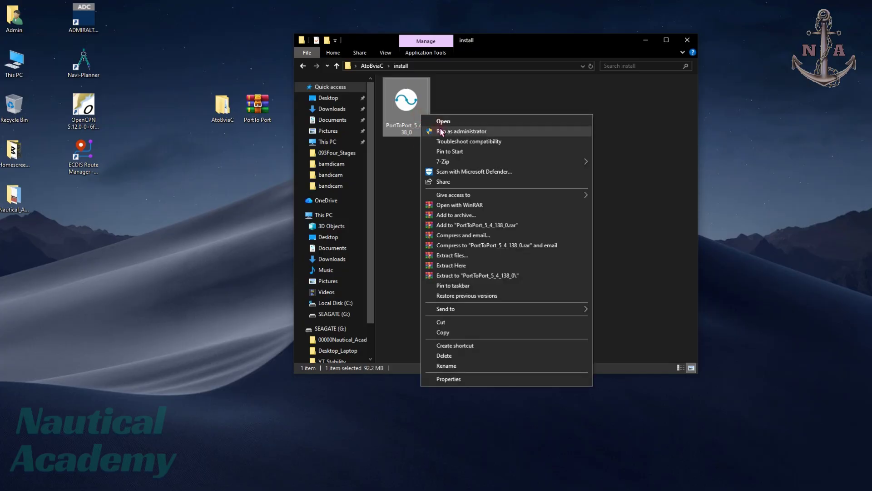
{"action": "left_click", "coordinate": [440, 132]}
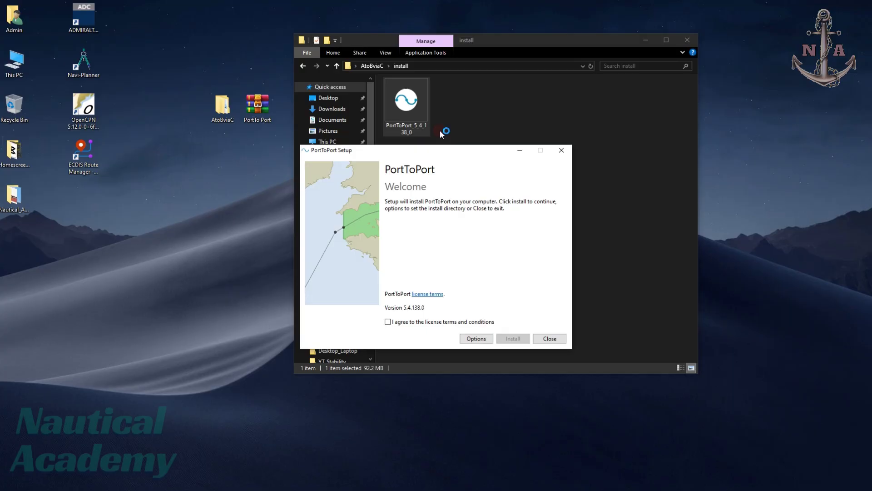
Step: Agree to the license terms, install PortToPort, and close the setup window
{"action": "left_click", "coordinate": [388, 323]}
{"action": "left_click", "coordinate": [511, 339]}
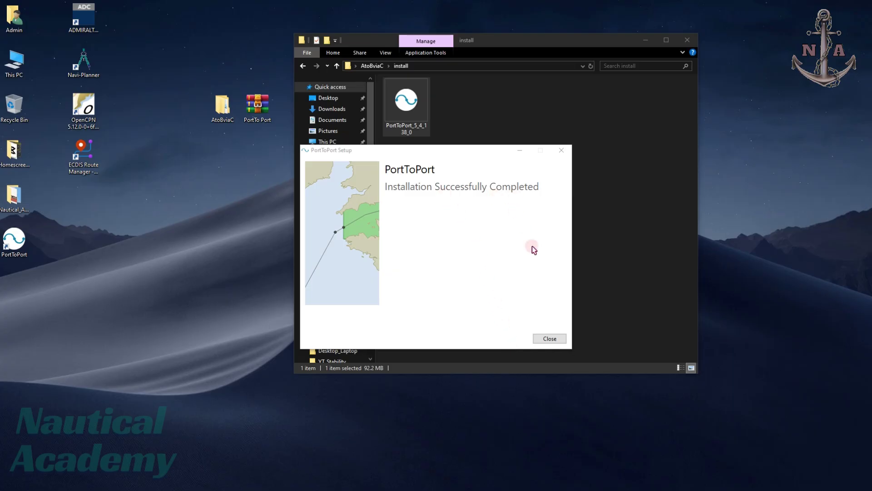
{"action": "left_click", "coordinate": [550, 338]}
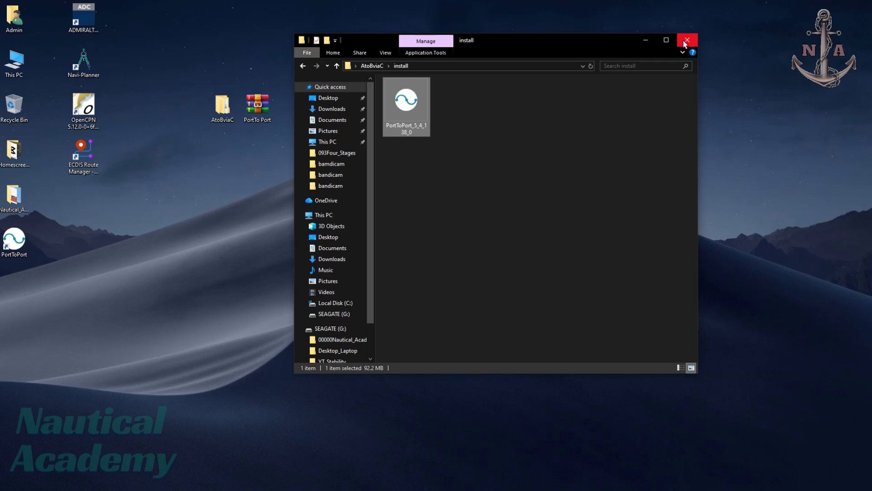
Step: Close the install folder window and place the PortToPort desktop shortcut beside the AtoBviaC folder
{"action": "left_click", "coordinate": [684, 40]}
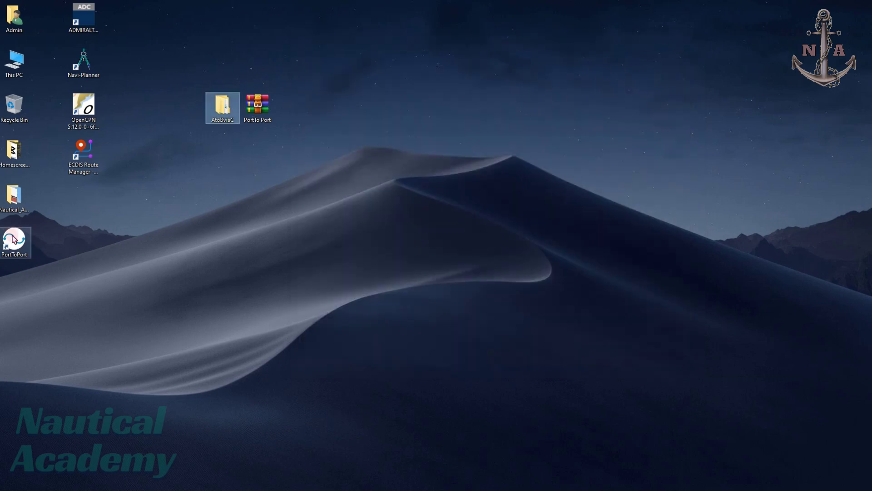
{"action": "left_click_drag", "start_coordinate": [14, 239], "coordinate": [186, 107]}
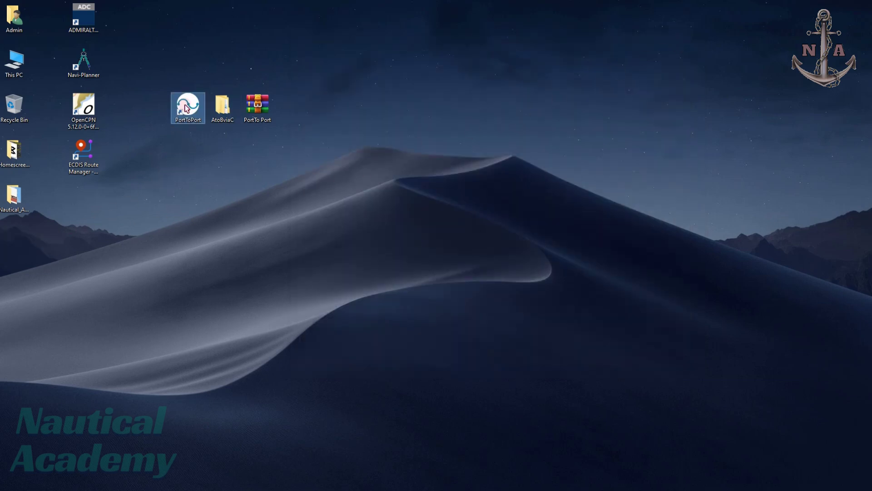
{"action": "left_click", "coordinate": [195, 140]}
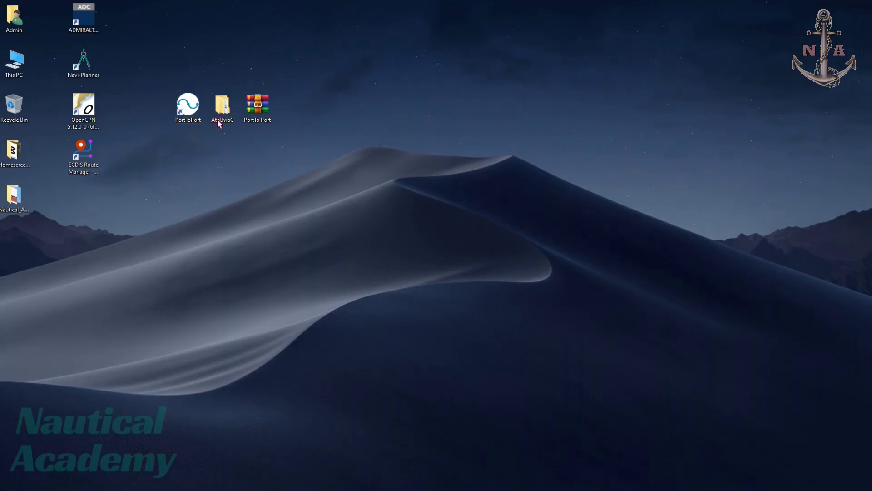
Step: Open the lic folder inside the desktop AtoBviaC folder and copy the PortToPort.lic file
{"action": "right_click", "coordinate": [226, 110]}
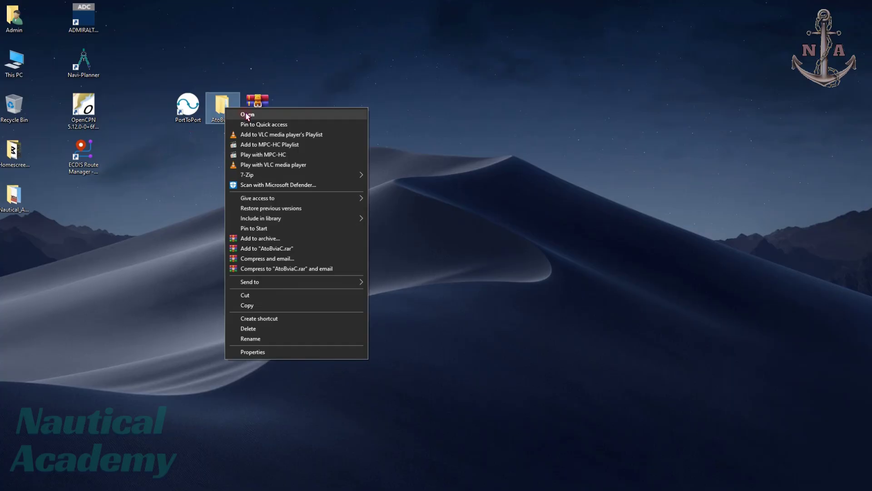
{"action": "left_click", "coordinate": [247, 115]}
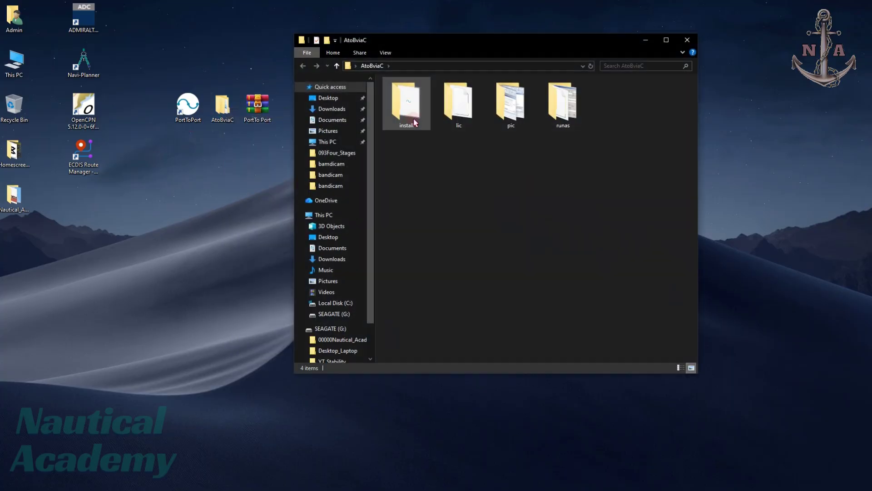
{"action": "left_click", "coordinate": [460, 110]}
{"action": "right_click", "coordinate": [460, 110]}
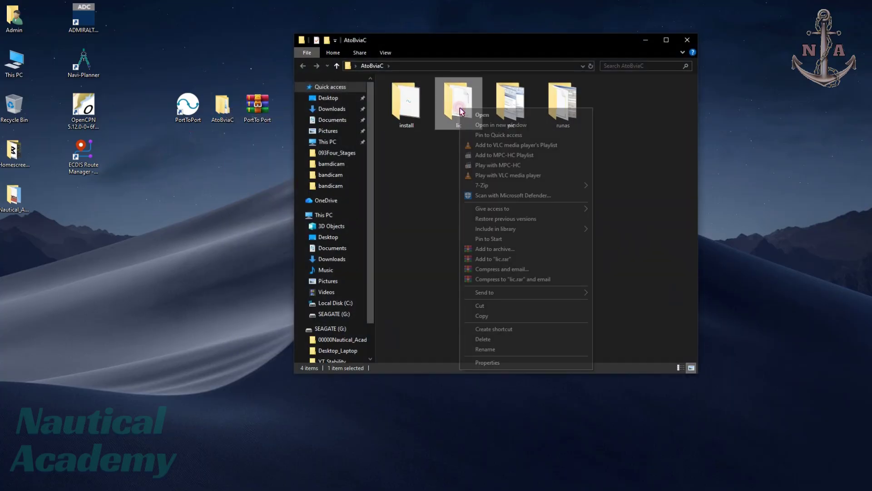
{"action": "left_click", "coordinate": [478, 116]}
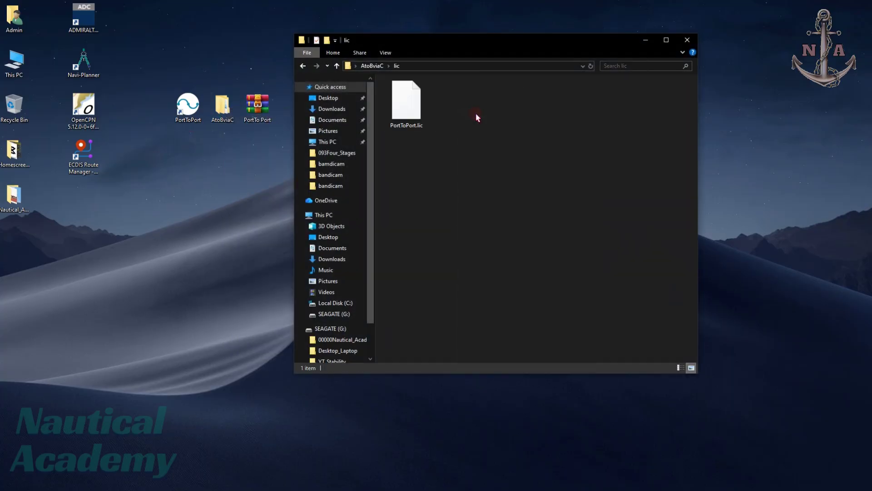
{"action": "right_click", "coordinate": [416, 108]}
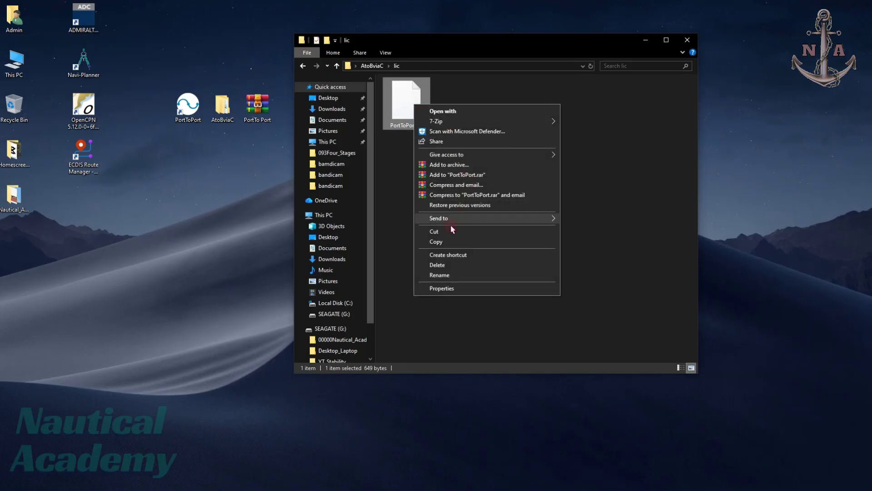
{"action": "left_click", "coordinate": [436, 241]}
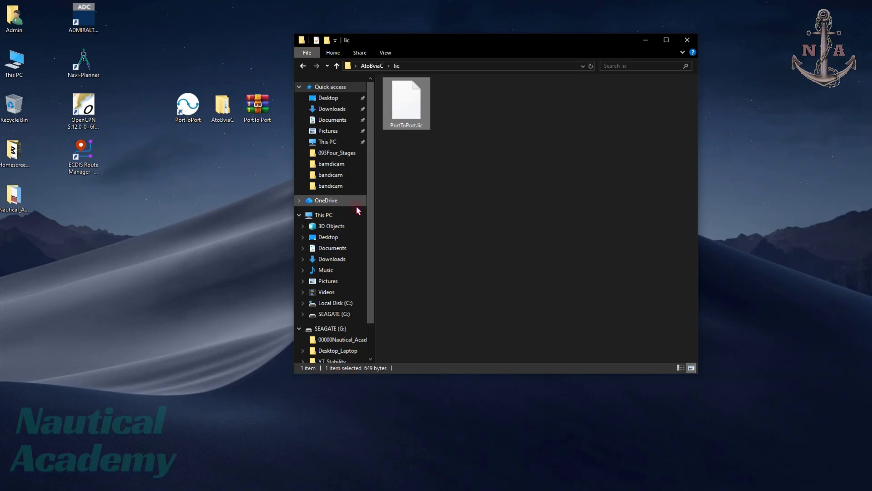
Step: Go to the PortToPort program folder under Local Disk (C:), Program Files (x86), AtoBviaC Plc
{"action": "left_click", "coordinate": [355, 303]}
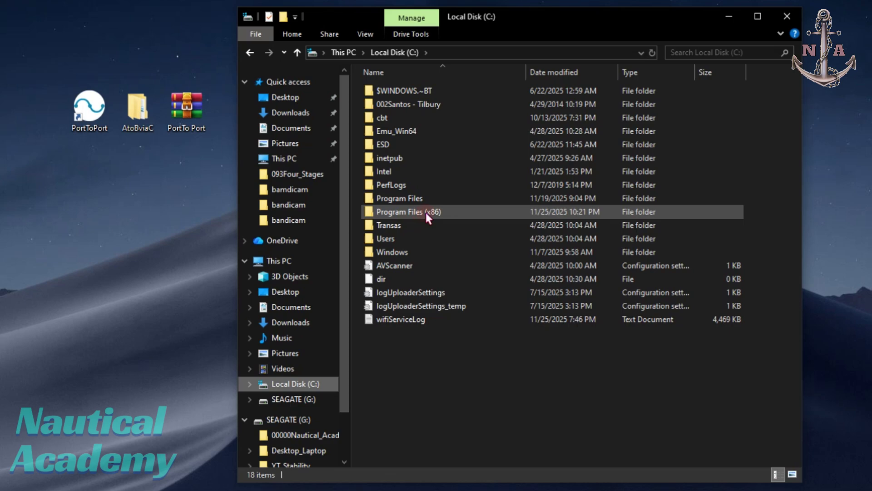
{"action": "mouse_move", "coordinate": [441, 216]}
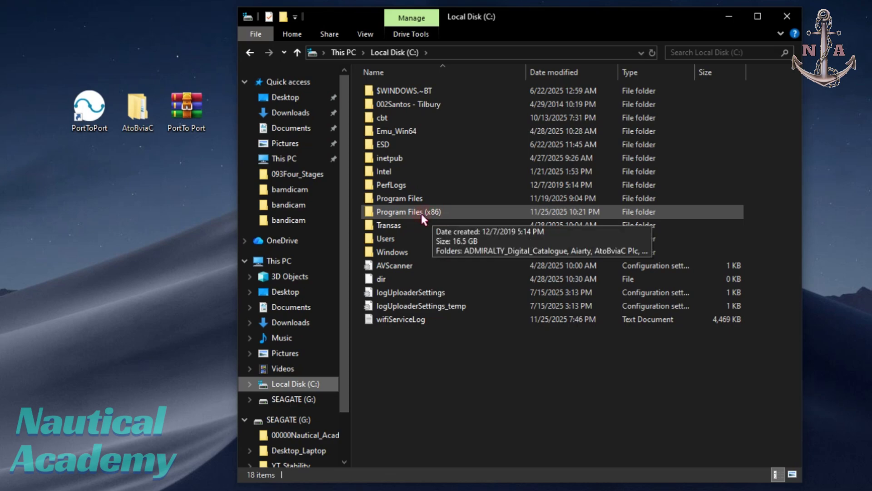
{"action": "right_click", "coordinate": [415, 212]}
{"action": "left_click", "coordinate": [435, 219]}
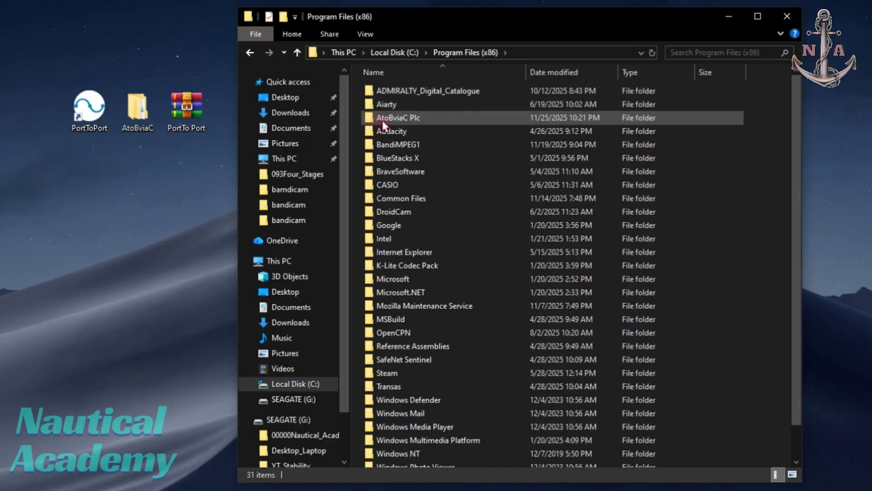
{"action": "mouse_move", "coordinate": [413, 120]}
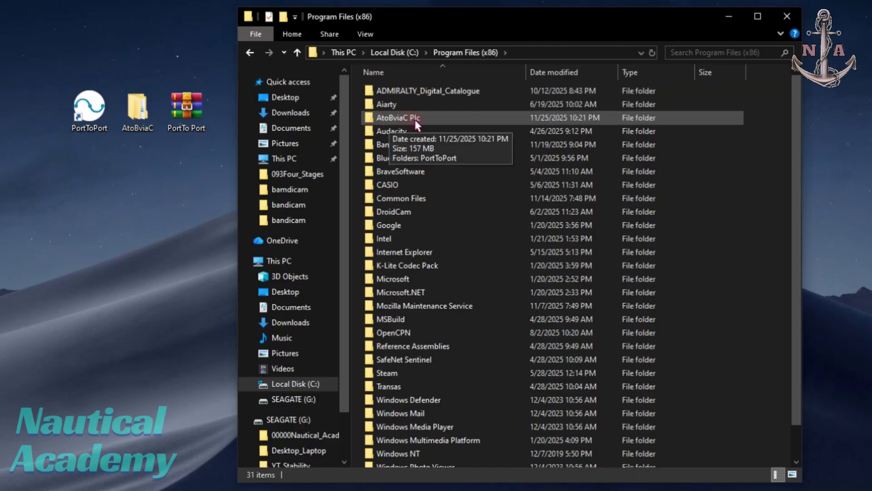
{"action": "right_click", "coordinate": [404, 121]}
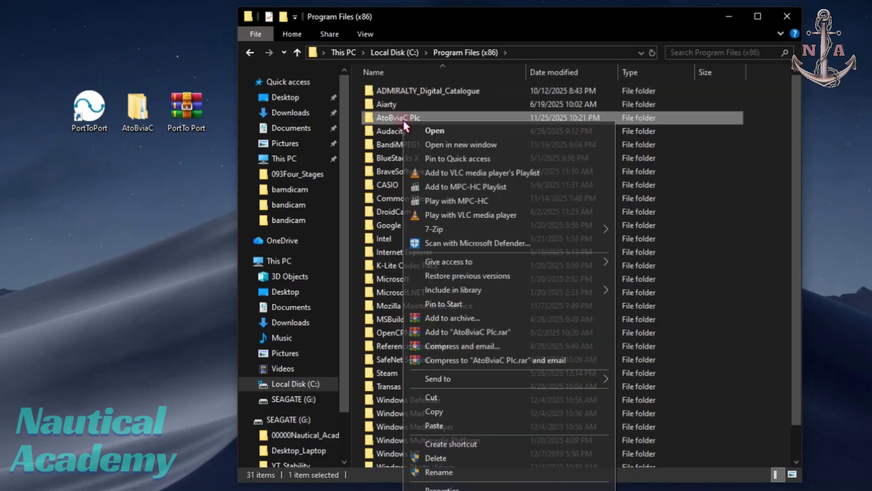
{"action": "left_click", "coordinate": [424, 130]}
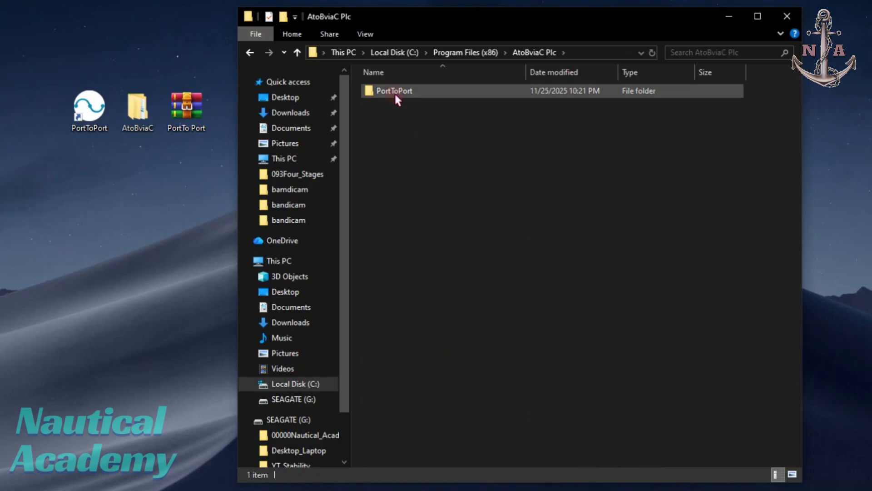
{"action": "right_click", "coordinate": [394, 91]}
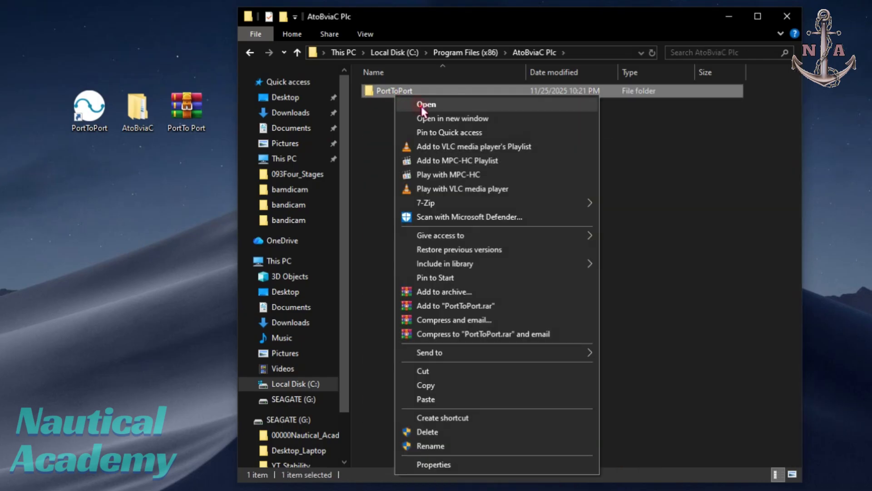
{"action": "left_click", "coordinate": [421, 106]}
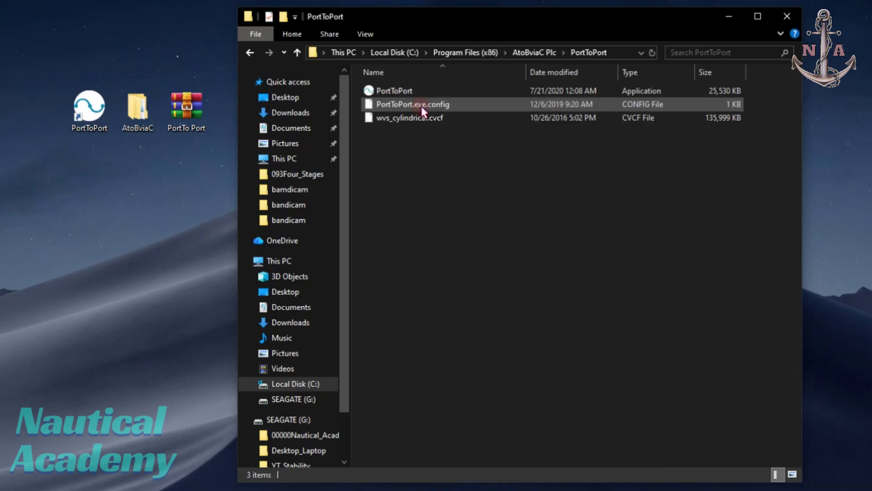
Step: Paste PortToPort.lic into the program folder with administrator permission, and close the folder window
{"action": "right_click", "coordinate": [403, 150]}
{"action": "left_click", "coordinate": [432, 236]}
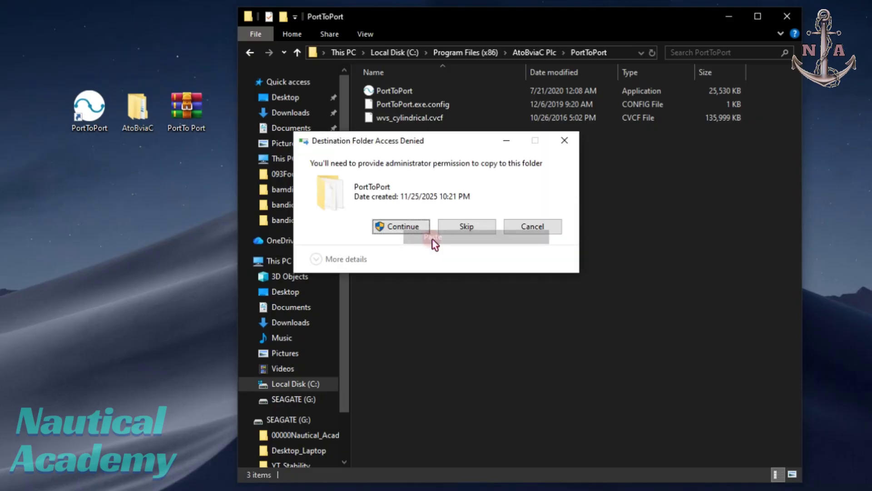
{"action": "left_click", "coordinate": [418, 230]}
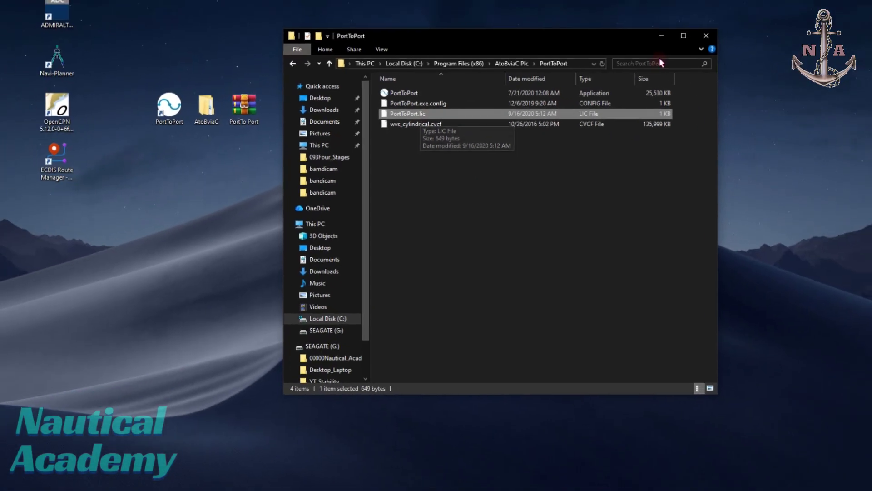
{"action": "left_click", "coordinate": [688, 40]}
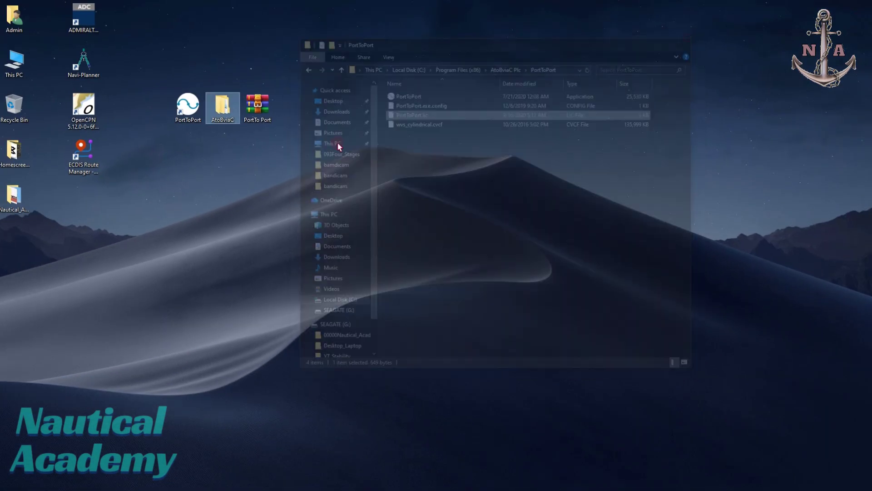
Step: Launch PortToPort from its desktop shortcut and dismiss the two license messages
{"action": "right_click", "coordinate": [187, 109]}
{"action": "left_click", "coordinate": [208, 116]}
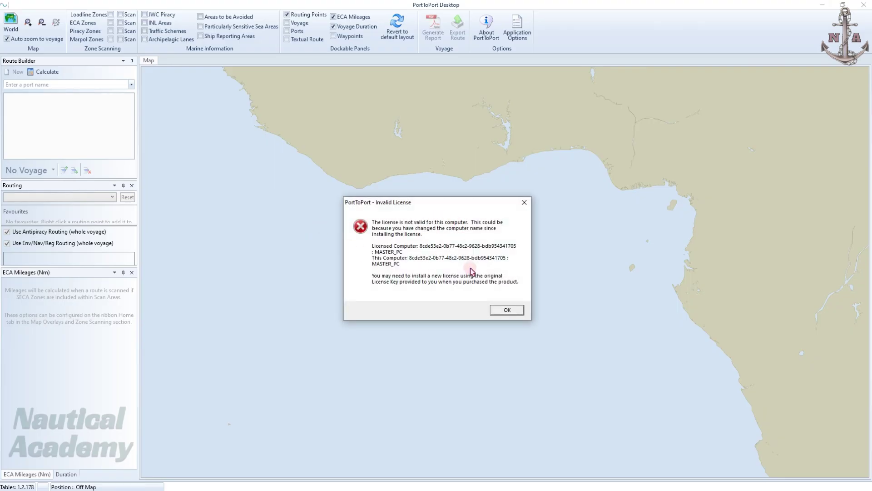
{"action": "left_click", "coordinate": [524, 203]}
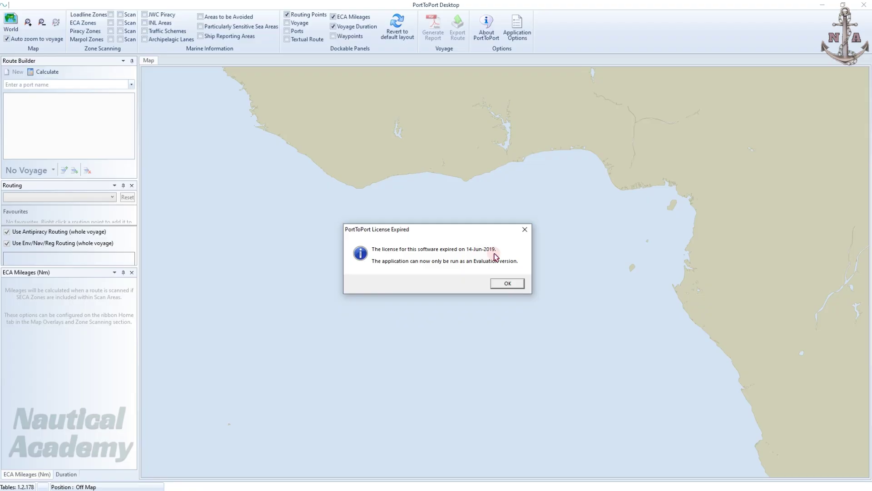
{"action": "left_click", "coordinate": [525, 229]}
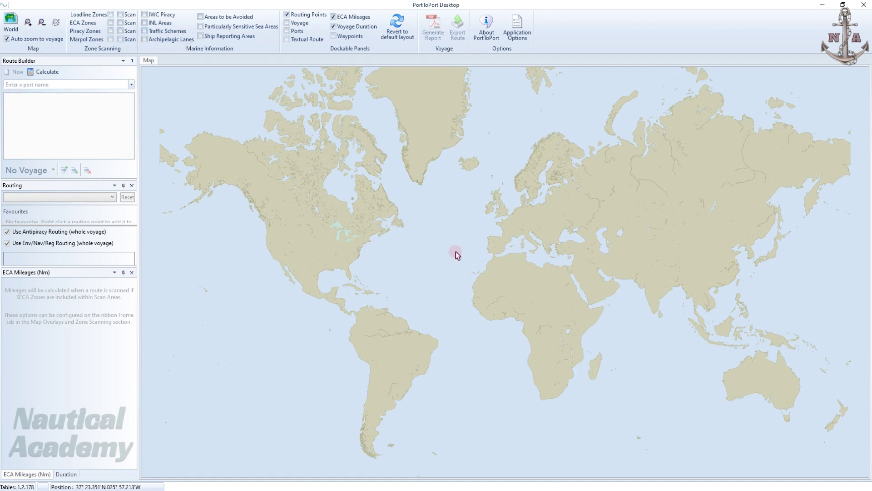
Step: Show the ECA Zones on the world map and enable scanning for them
{"action": "left_click_drag", "start_coordinate": [456, 252], "coordinate": [628, 252]}
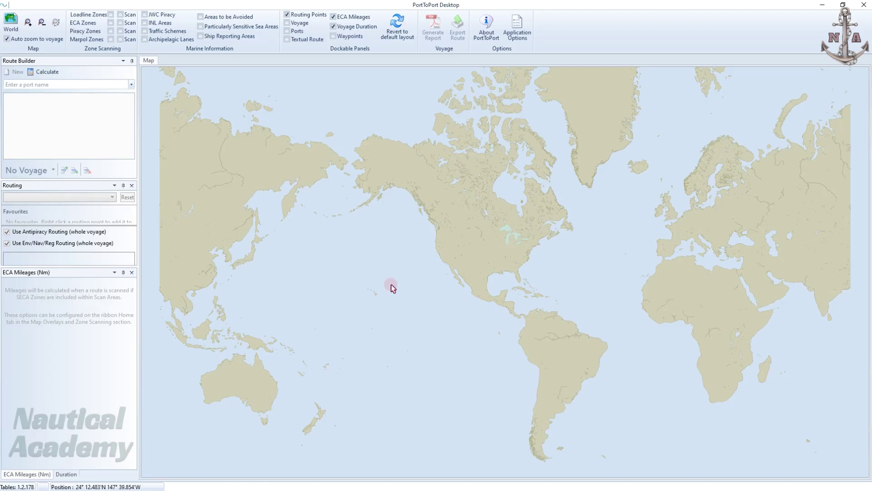
{"action": "left_click", "coordinate": [111, 23]}
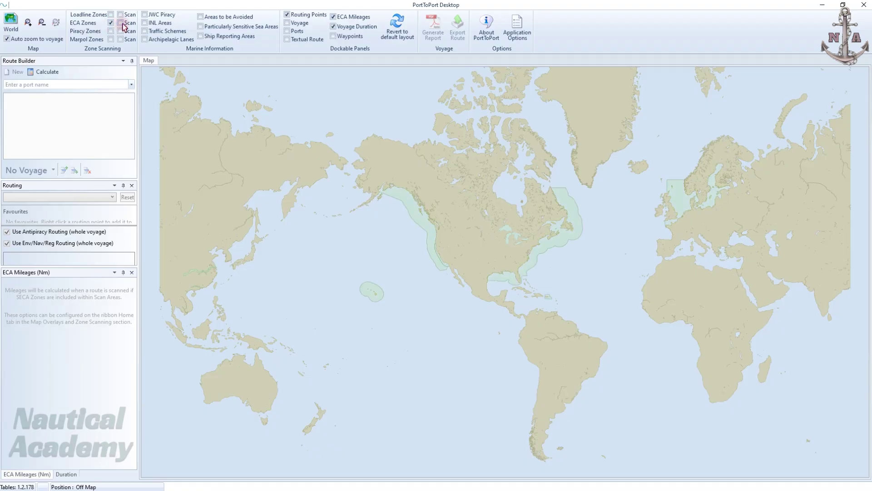
{"action": "left_click", "coordinate": [121, 23]}
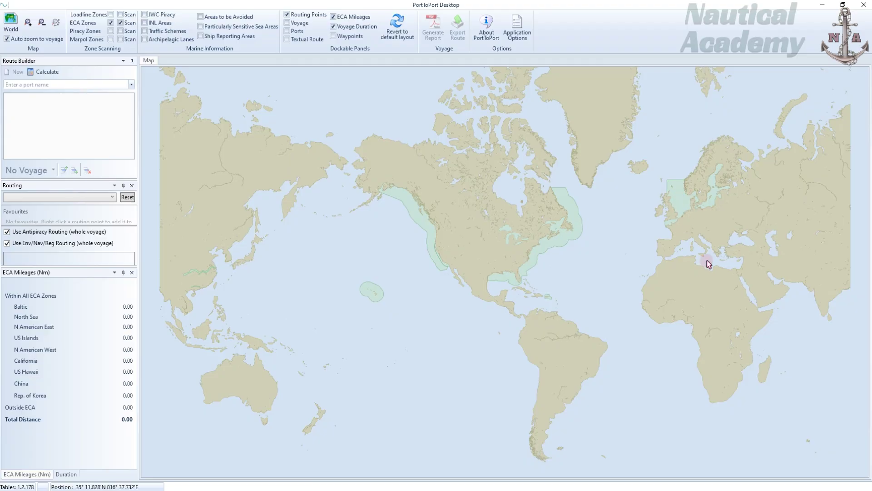
{"action": "left_click_drag", "start_coordinate": [640, 241], "coordinate": [619, 235]}
{"action": "left_click_drag", "start_coordinate": [488, 227], "coordinate": [396, 214]}
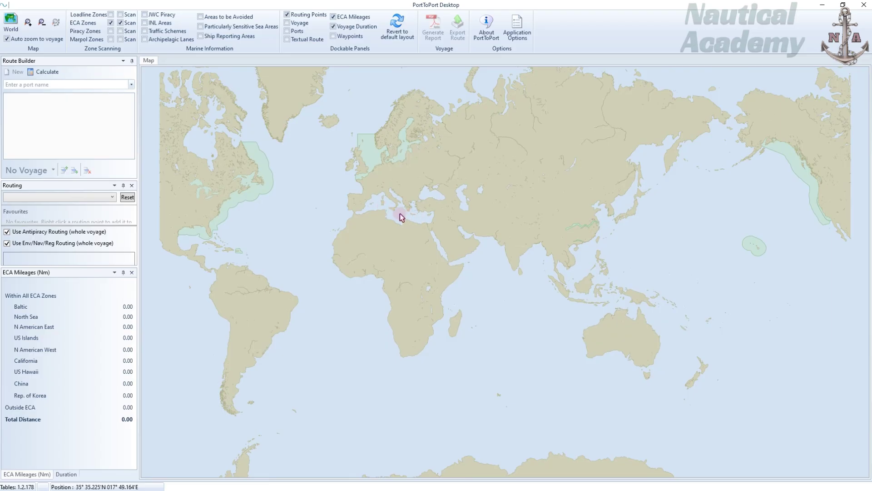
{"action": "scroll", "coordinate": [397, 209], "scroll_direction": "up", "scroll_amount": 2}
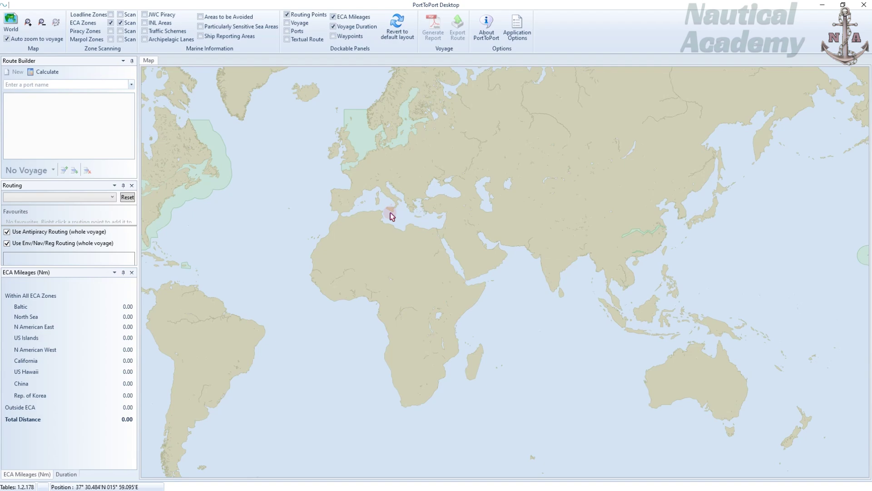
{"action": "scroll", "coordinate": [448, 233], "scroll_direction": "up", "scroll_amount": 2}
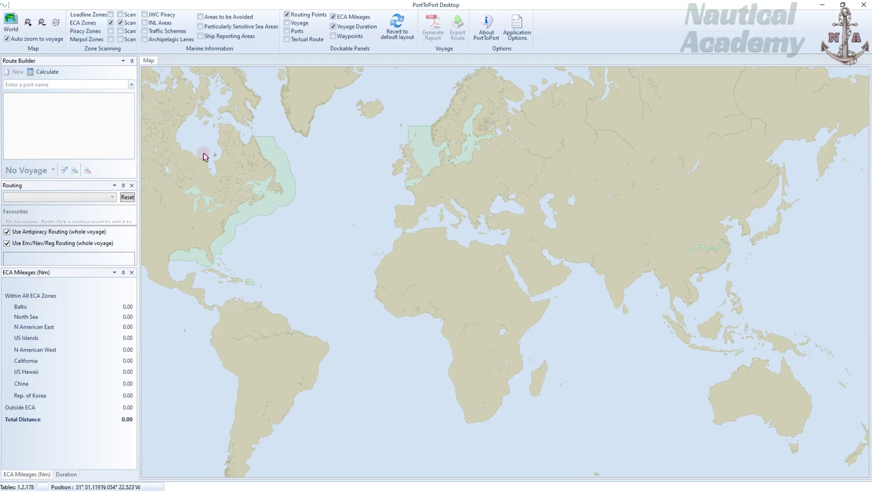
Step: Build a voyage from Tokyo to Kenai LNG Terminal in the Route Builder
{"action": "left_click", "coordinate": [49, 84]}
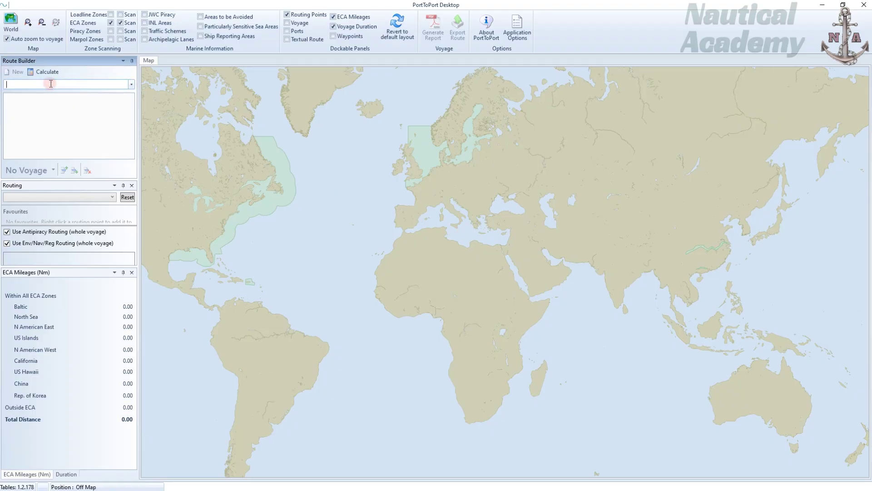
{"action": "type", "text": "Tokyo"}
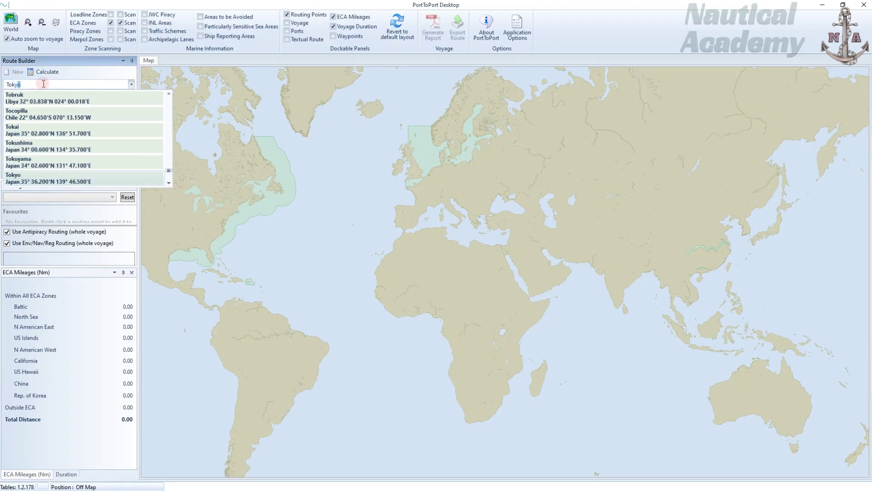
{"action": "left_click", "coordinate": [24, 178]}
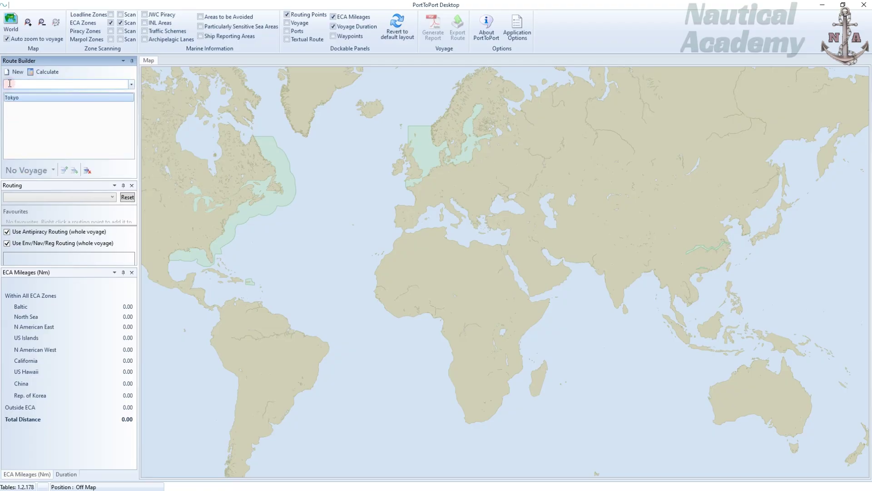
{"action": "left_click", "coordinate": [39, 112]}
{"action": "type", "text": "Kenai LNG Terminal"}
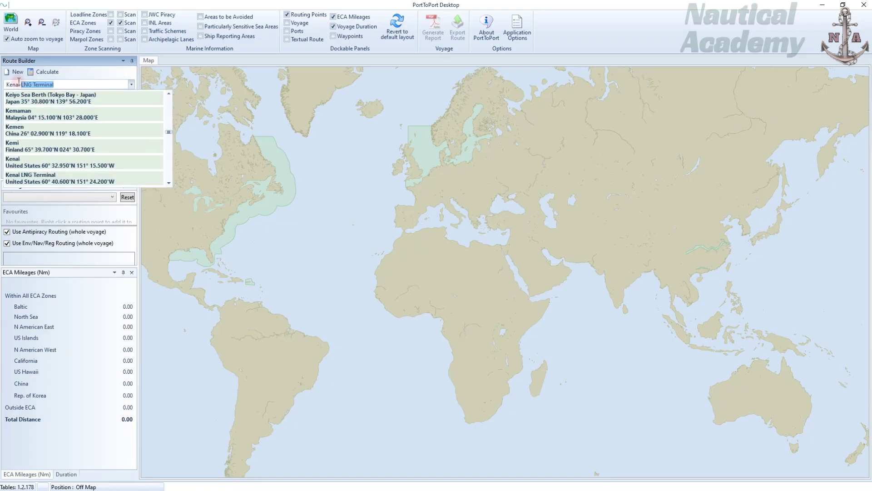
{"action": "left_click", "coordinate": [41, 178]}
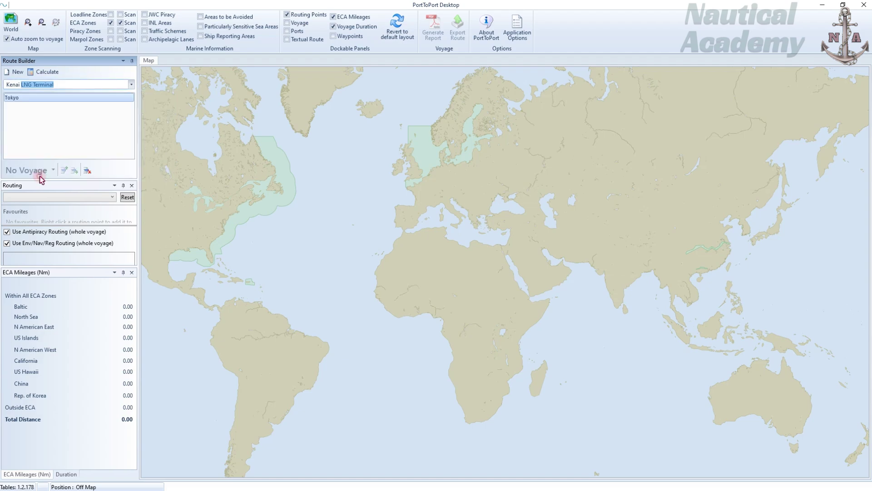
{"action": "key", "text": "Return"}
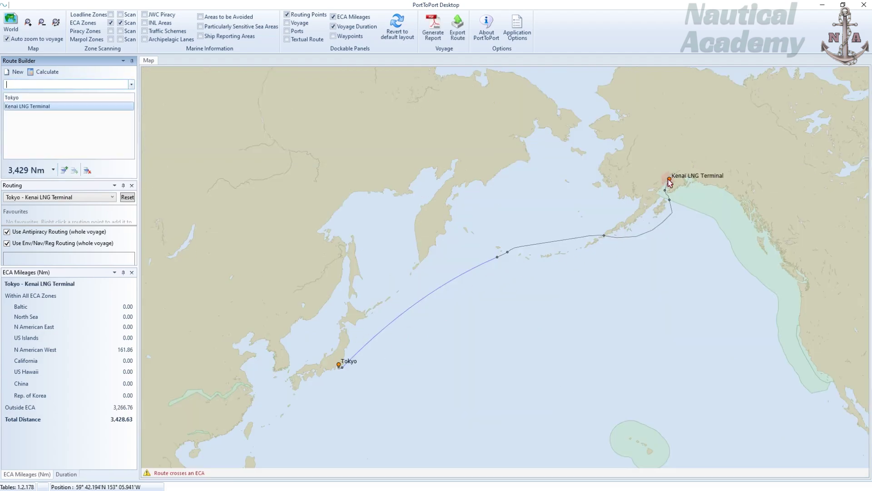
Step: Show the Loadline, Piracy and Marpol zones on the map and enable scanning for each of them
{"action": "left_click", "coordinate": [561, 279]}
{"action": "left_click_drag", "start_coordinate": [570, 229], "coordinate": [570, 225]}
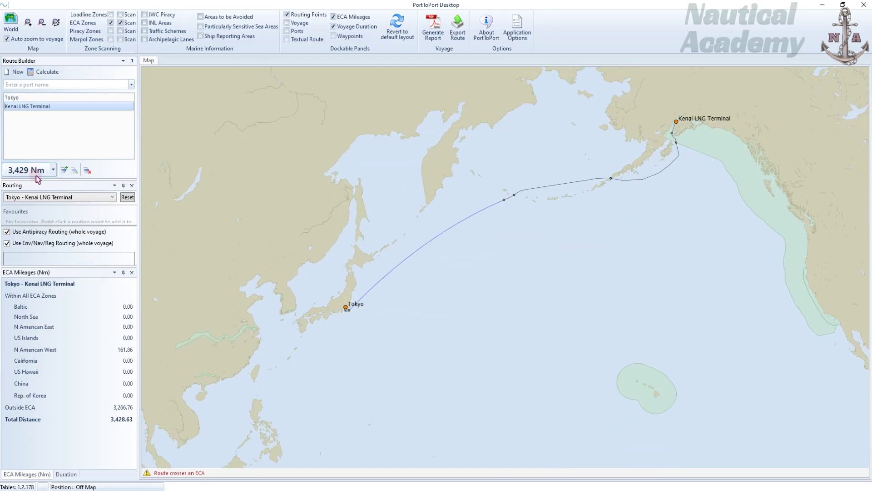
{"action": "left_click_drag", "start_coordinate": [498, 279], "coordinate": [454, 276]}
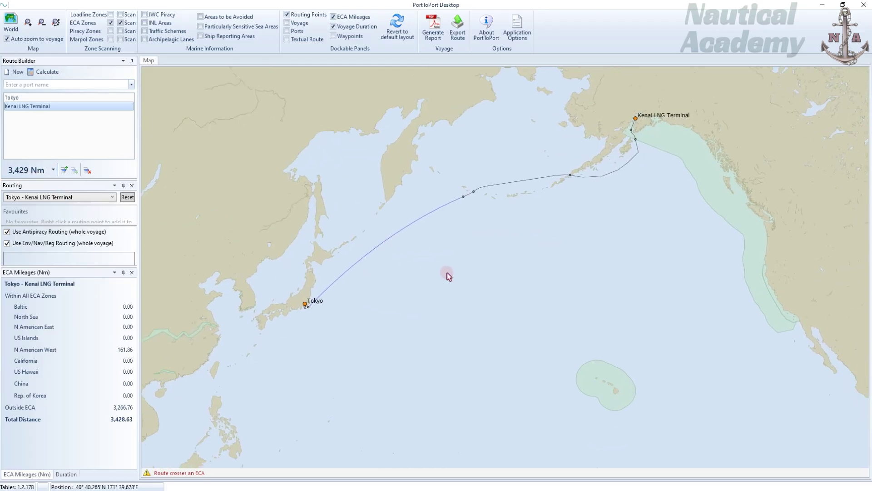
{"action": "left_click", "coordinate": [112, 15]}
{"action": "left_click", "coordinate": [121, 15]}
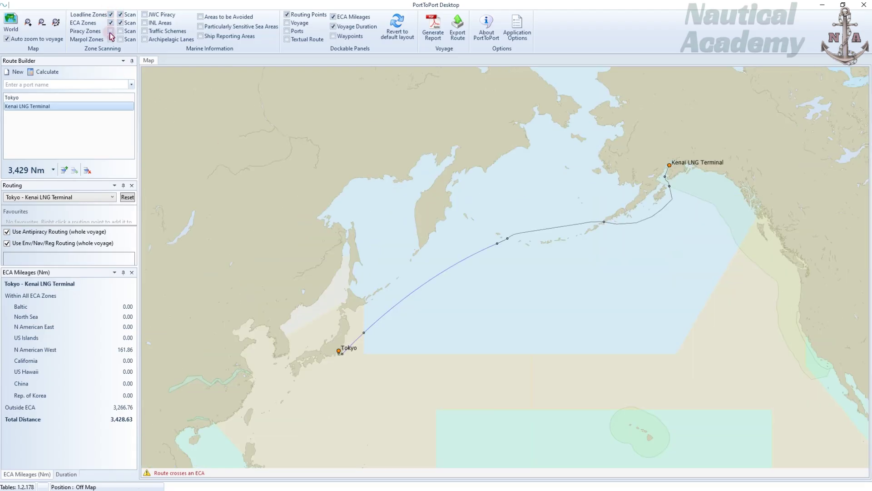
{"action": "left_click", "coordinate": [110, 31]}
{"action": "left_click", "coordinate": [111, 40]}
{"action": "left_click", "coordinate": [120, 39]}
Step: Show JWC Piracy, INL Areas, Traffic Schemes, Archipelagic Lanes, Areas to be Avoided, Particularly Sensitive Sea Areas and Ship Reporting Areas on the map
{"action": "left_click", "coordinate": [145, 23]}
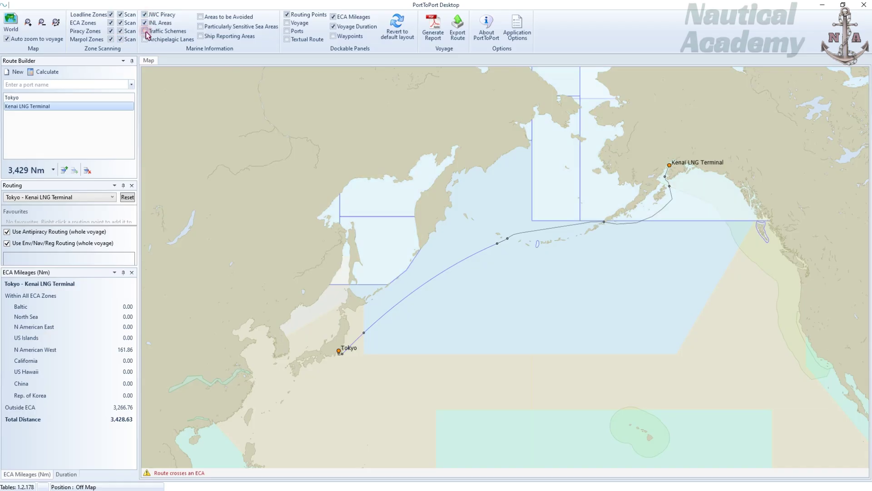
{"action": "left_click", "coordinate": [145, 31]}
{"action": "left_click", "coordinate": [145, 40]}
{"action": "left_click", "coordinate": [200, 17]}
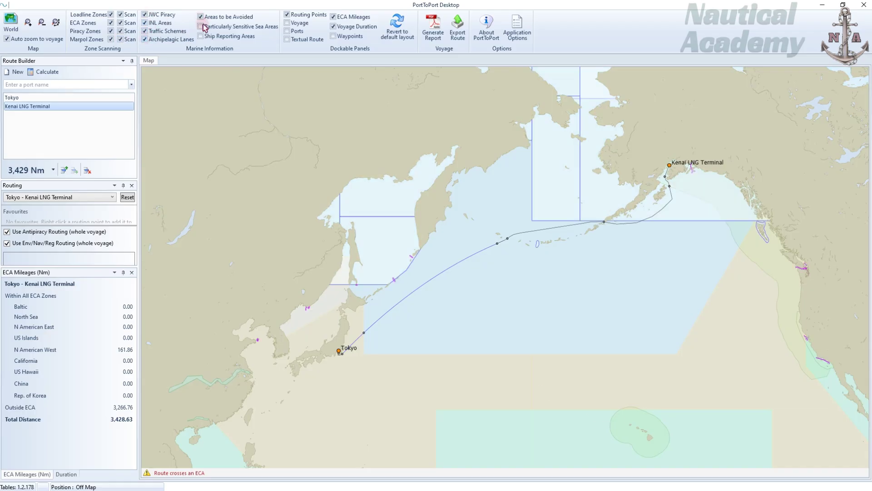
{"action": "left_click", "coordinate": [200, 36]}
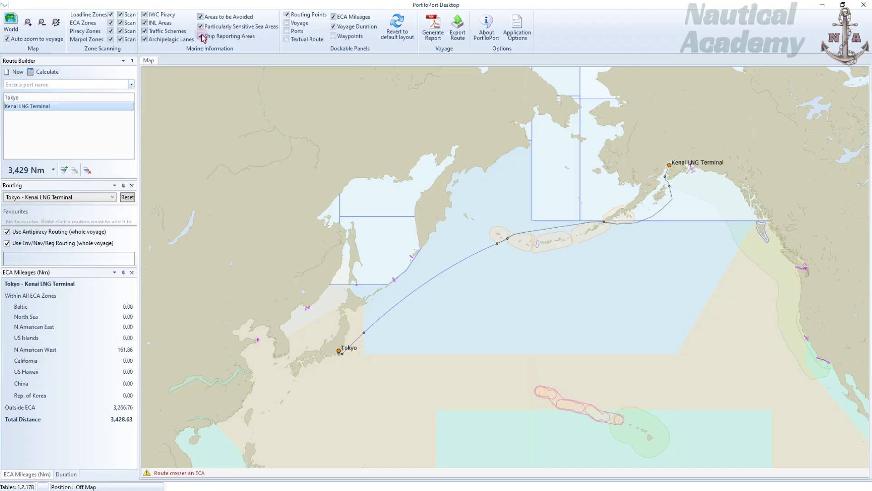
Step: Display the voyage's waypoint list and select the waypoint that enters the North America - West Coast zone
{"action": "left_click_drag", "start_coordinate": [613, 292], "coordinate": [510, 241]}
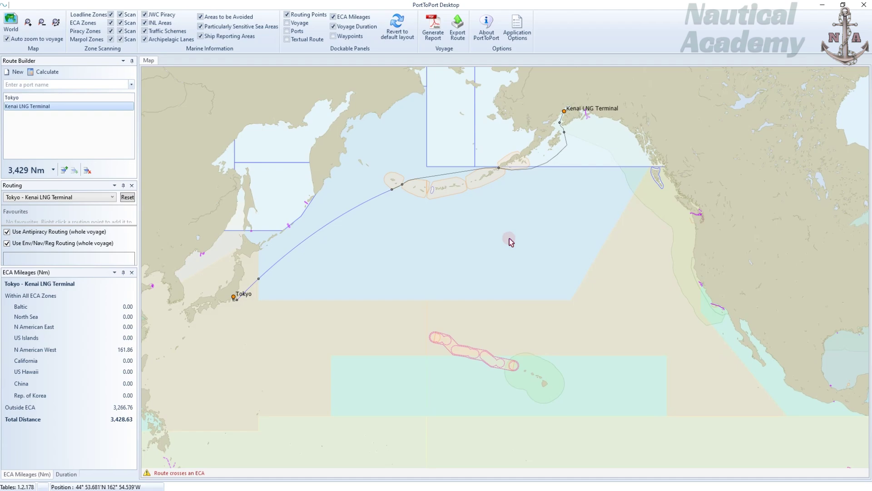
{"action": "left_click", "coordinate": [333, 37]}
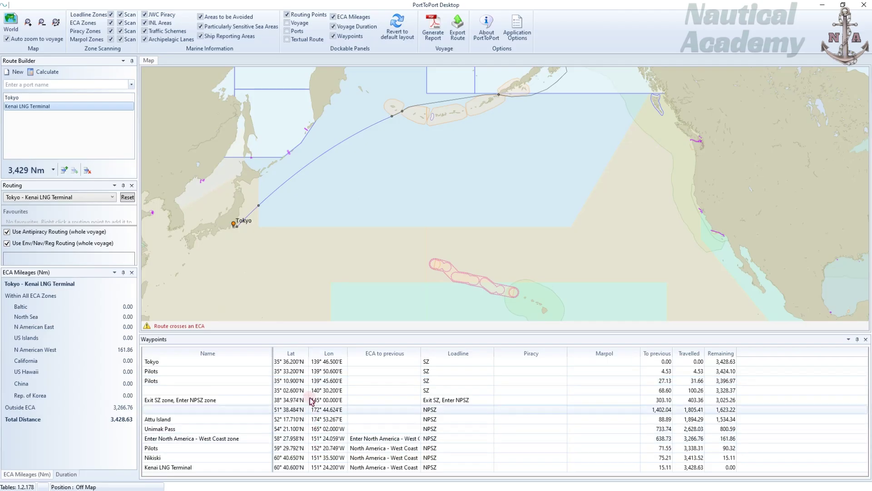
{"action": "left_click_drag", "start_coordinate": [422, 175], "coordinate": [408, 216]}
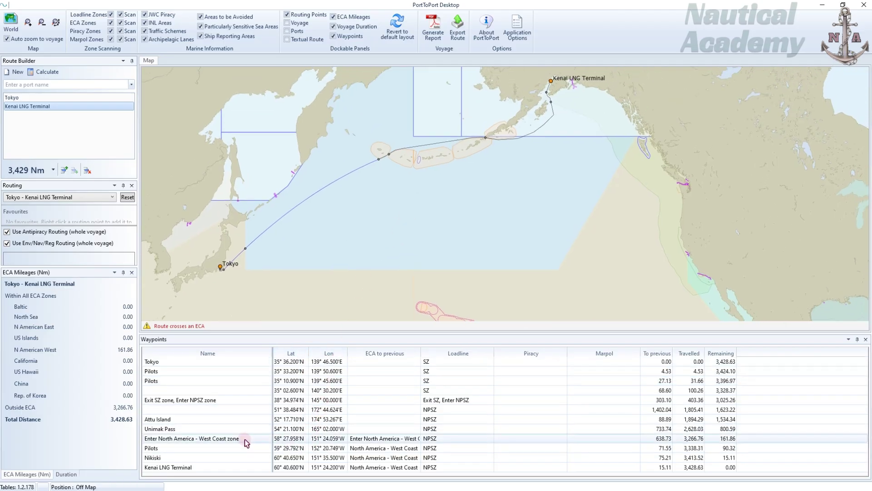
{"action": "left_click", "coordinate": [327, 439]}
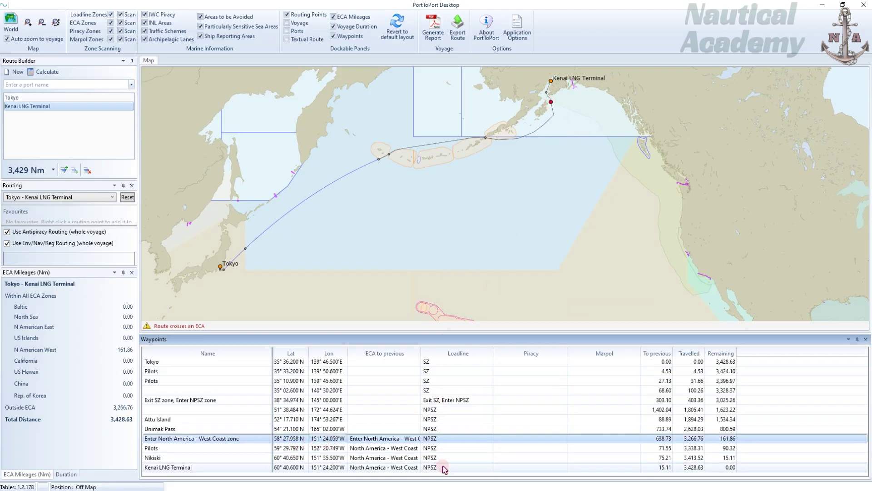
Step: Examine how the route passes the areas to be avoided along the Aleutian Islands and continues to Kenai LNG Terminal
{"action": "left_click_drag", "start_coordinate": [530, 190], "coordinate": [525, 217]}
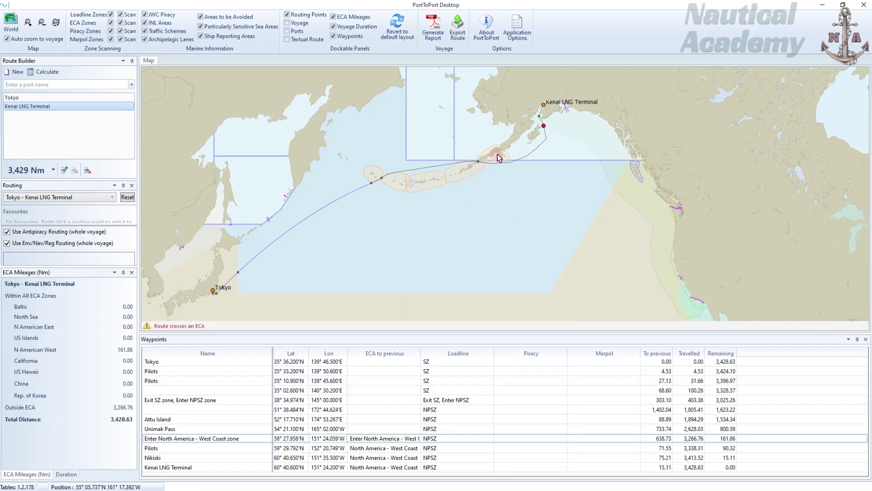
{"action": "scroll", "coordinate": [379, 185], "scroll_direction": "up", "scroll_amount": 4}
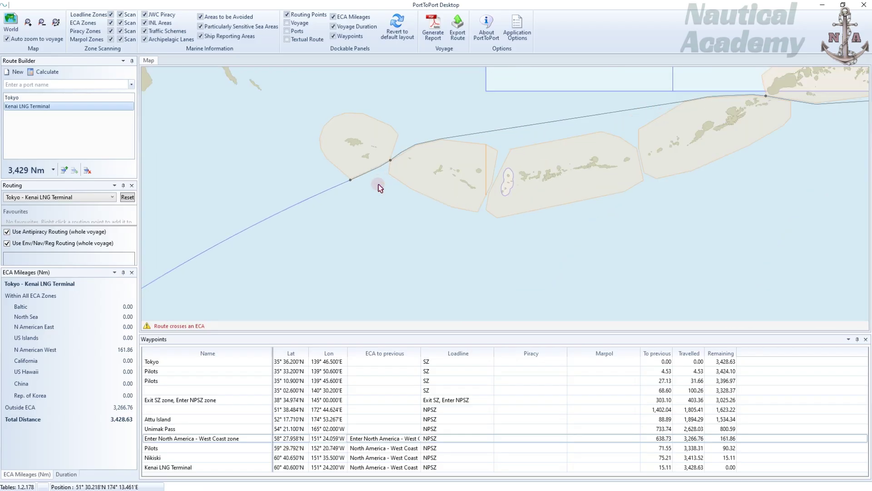
{"action": "left_click_drag", "start_coordinate": [370, 186], "coordinate": [347, 247]}
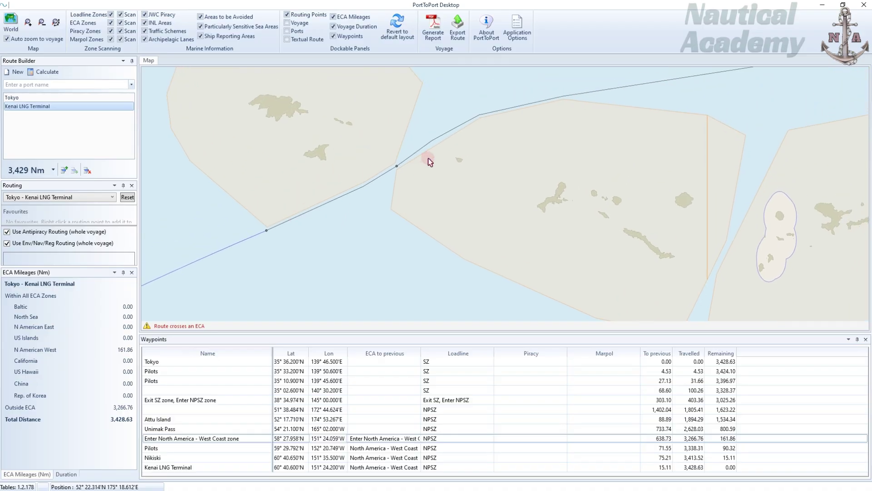
{"action": "left_click_drag", "start_coordinate": [689, 176], "coordinate": [317, 195]}
{"action": "scroll", "coordinate": [723, 181], "scroll_direction": "down", "scroll_amount": 2}
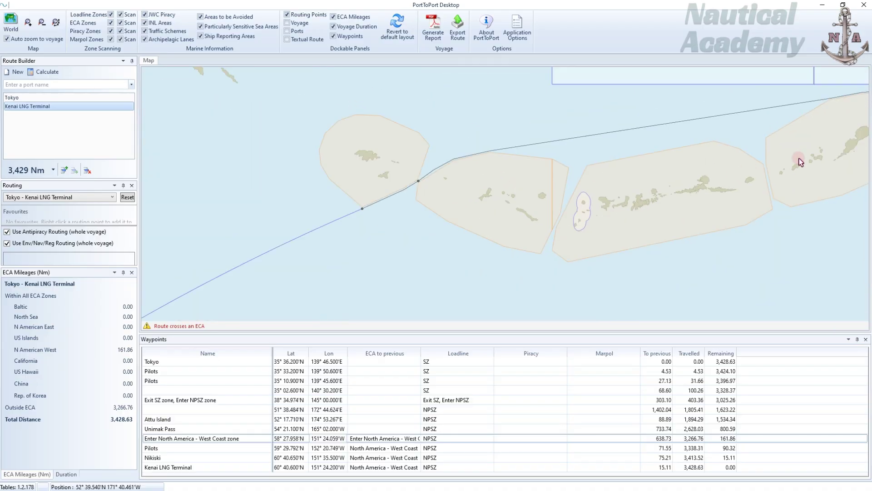
{"action": "left_click_drag", "start_coordinate": [798, 159], "coordinate": [422, 193]}
{"action": "scroll", "coordinate": [506, 182], "scroll_direction": "up", "scroll_amount": 2}
{"action": "scroll", "coordinate": [521, 140], "scroll_direction": "up", "scroll_amount": 2}
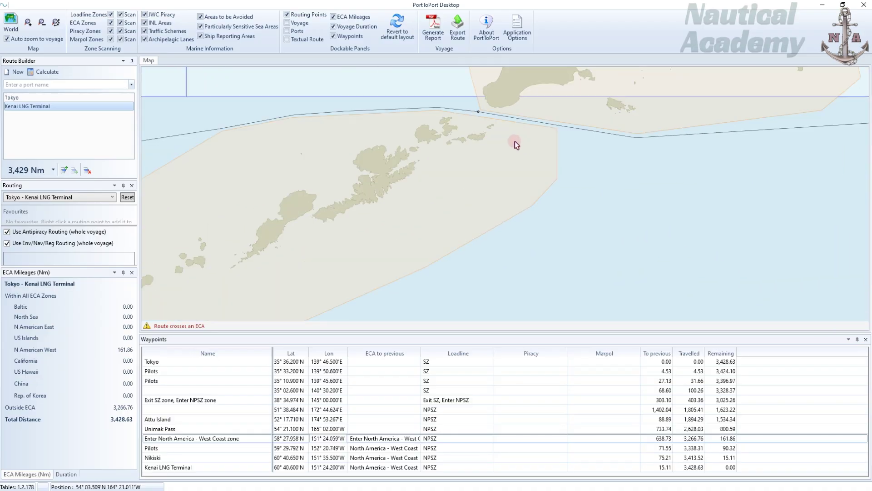
{"action": "scroll", "coordinate": [508, 176], "scroll_direction": "down", "scroll_amount": 2}
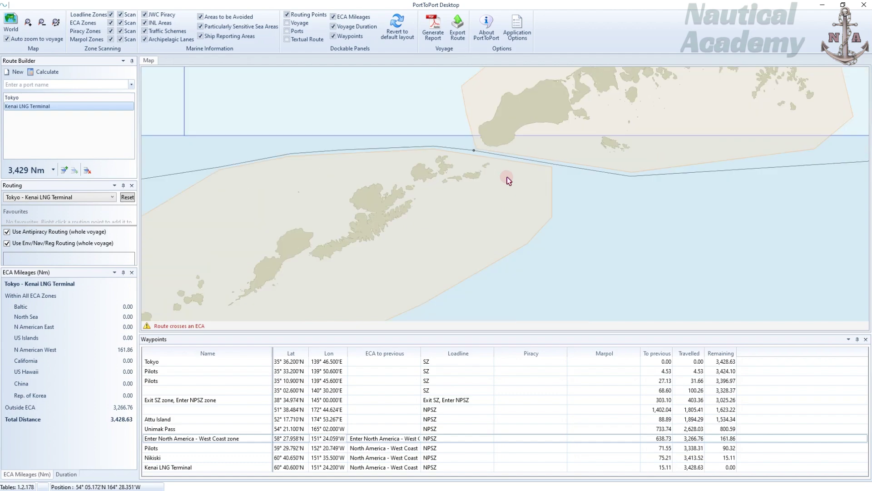
{"action": "scroll", "coordinate": [508, 180], "scroll_direction": "down", "scroll_amount": 2}
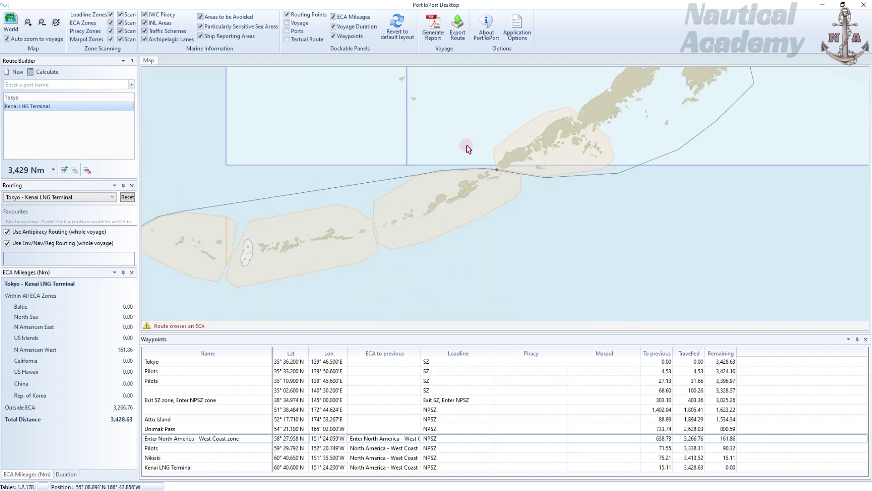
{"action": "scroll", "coordinate": [470, 146], "scroll_direction": "down", "scroll_amount": 2}
{"action": "scroll", "coordinate": [477, 184], "scroll_direction": "up", "scroll_amount": 1}
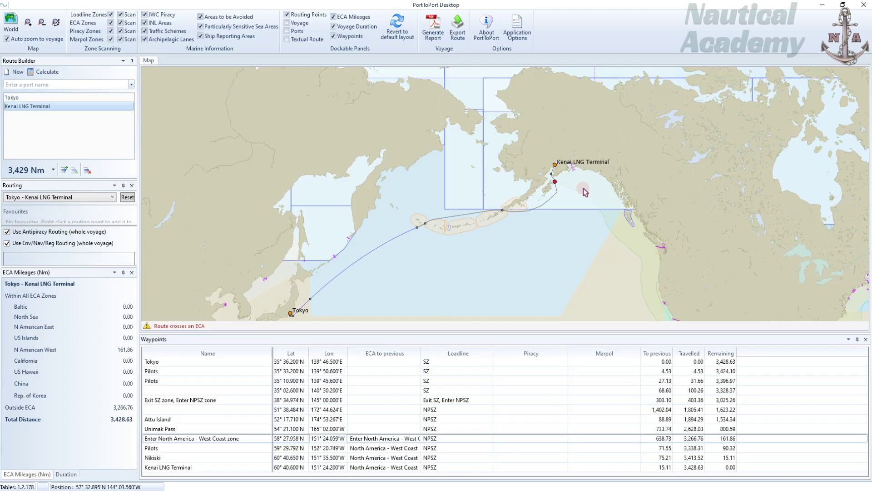
{"action": "scroll", "coordinate": [579, 196], "scroll_direction": "up", "scroll_amount": 1}
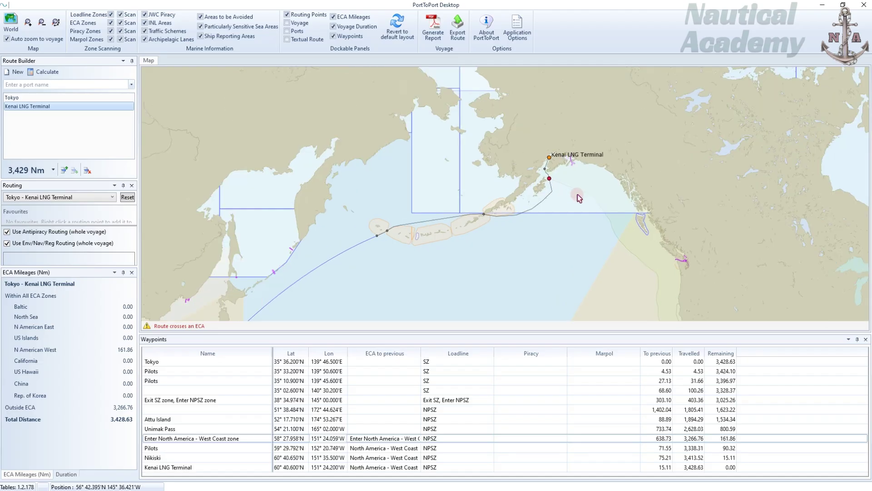
{"action": "scroll", "coordinate": [579, 197], "scroll_direction": "up", "scroll_amount": 2}
{"action": "left_click_drag", "start_coordinate": [591, 191], "coordinate": [670, 217]}
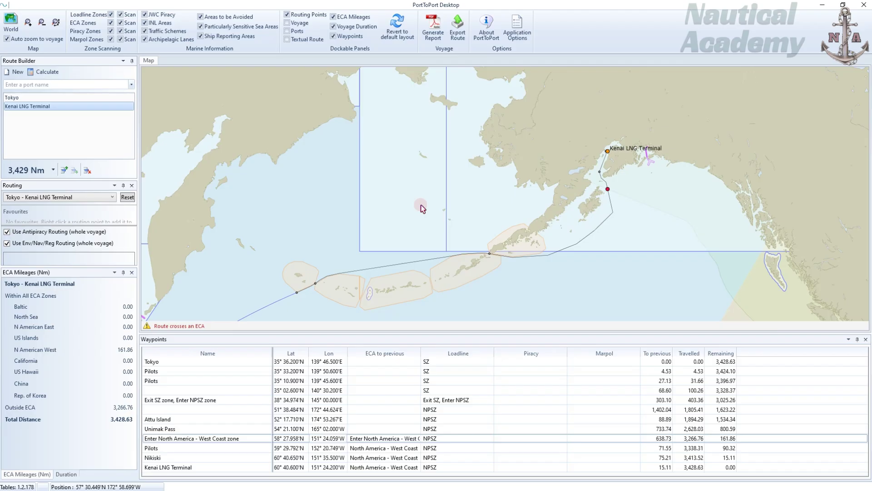
Step: Export the route to the Desktop as an rtz file named Tokyo - Kenai
{"action": "left_click", "coordinate": [458, 33]}
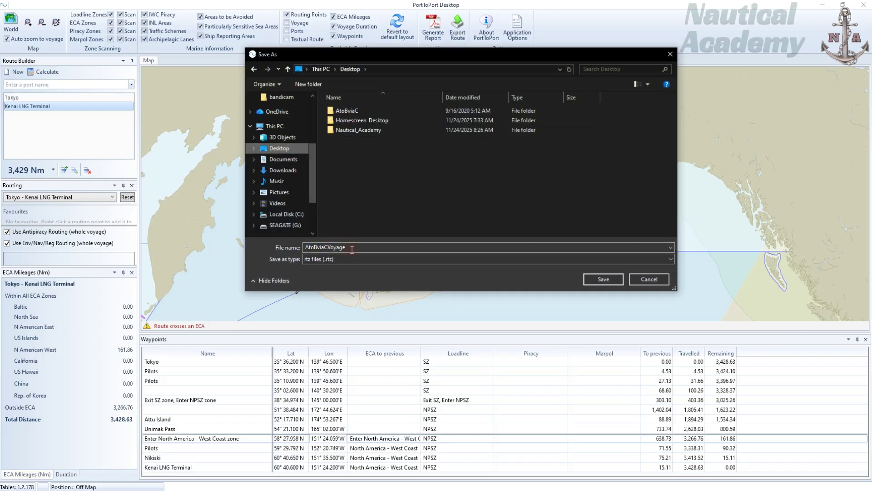
{"action": "left_click", "coordinate": [304, 247]}
{"action": "type", "text": "Tokyo - Kenai"}
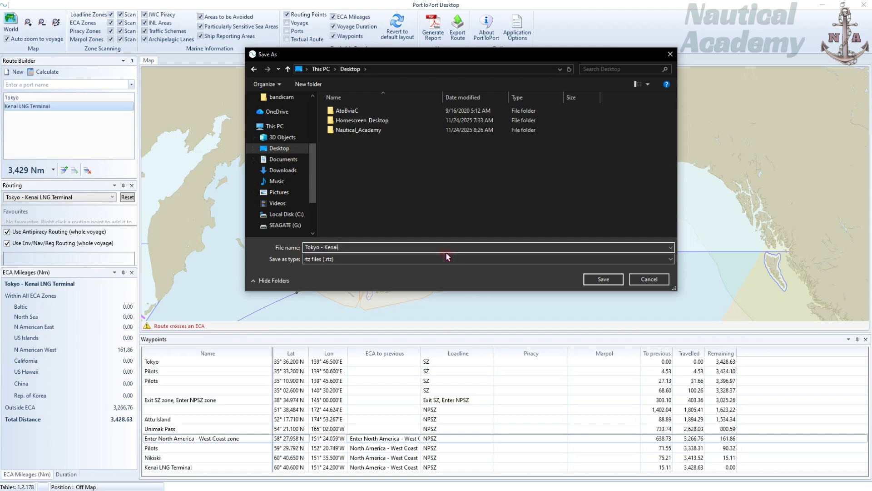
{"action": "key", "text": "ctrl+a"}
{"action": "left_click", "coordinate": [350, 247]}
{"action": "left_click", "coordinate": [604, 280]}
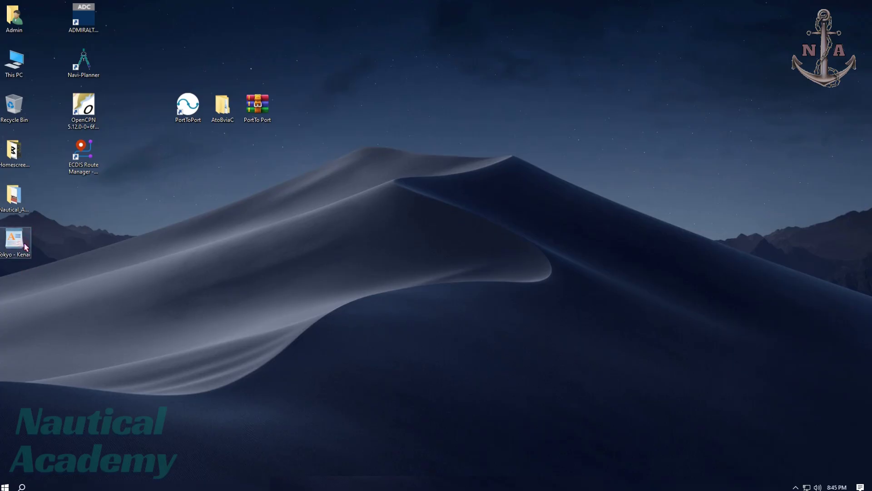
Step: Place the exported Tokyo - Kenai file below the ECDIS Route Manager desktop shortcut, and launch ECDIS Route Manager in a maximized window
{"action": "left_click_drag", "start_coordinate": [16, 244], "coordinate": [84, 201]}
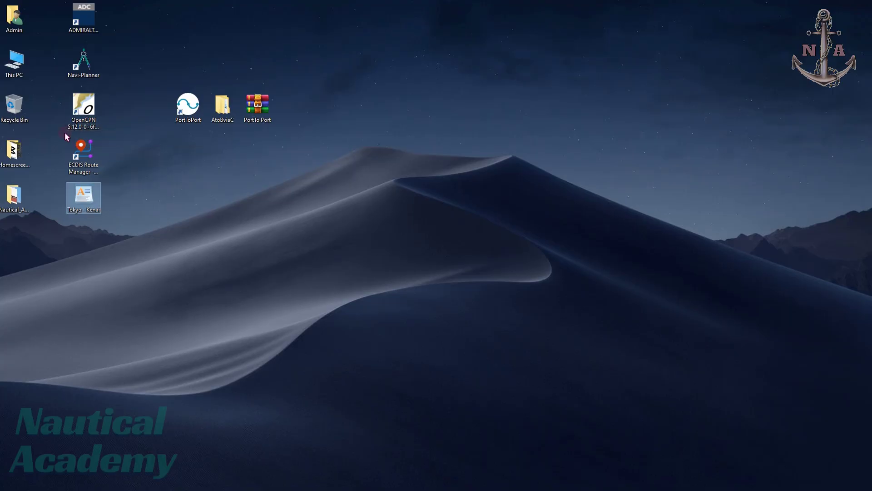
{"action": "right_click", "coordinate": [90, 171]}
{"action": "left_click", "coordinate": [110, 173]}
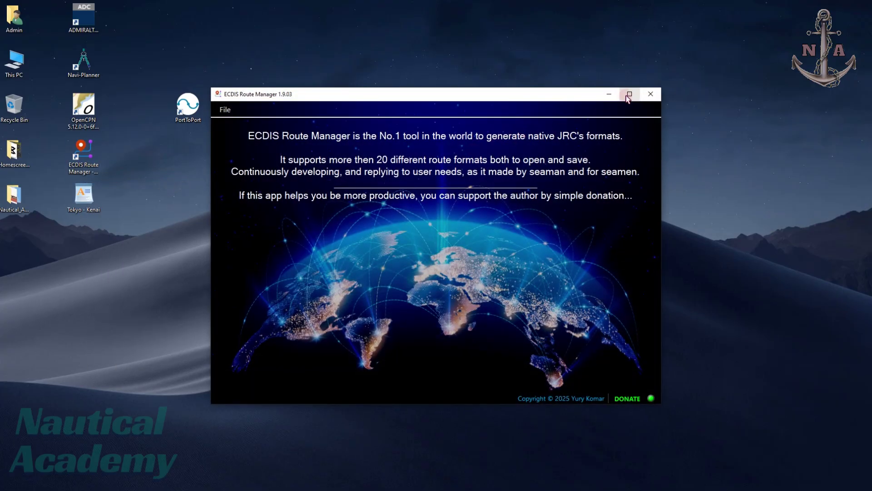
{"action": "left_click", "coordinate": [629, 95]}
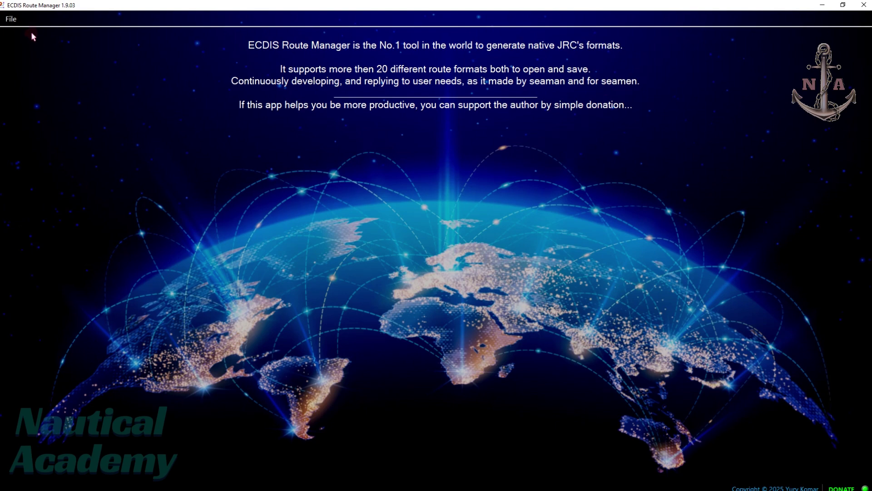
Step: Open the Tokyo - Kenai route file from the Desktop and look through its waypoint table
{"action": "left_click", "coordinate": [12, 20]}
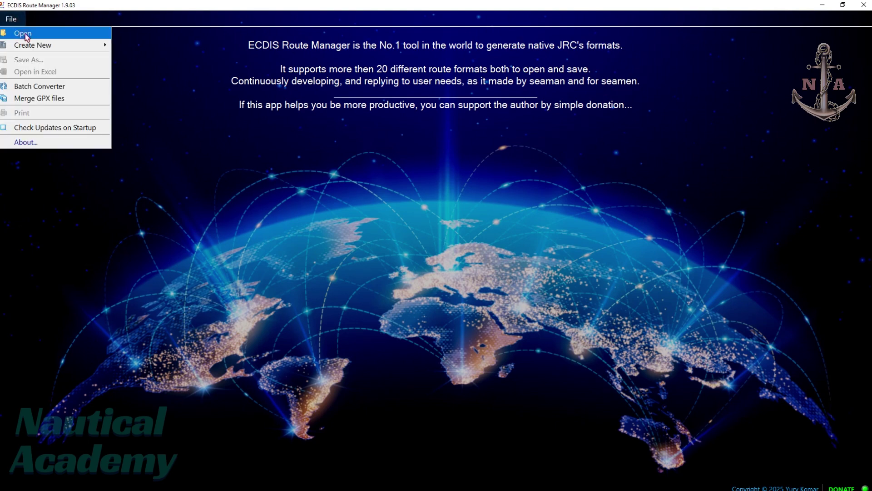
{"action": "left_click", "coordinate": [26, 36]}
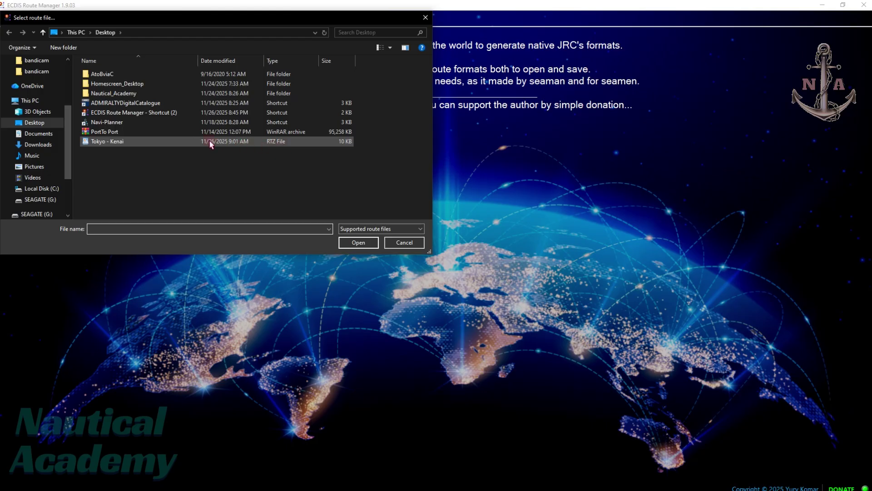
{"action": "left_click", "coordinate": [125, 140]}
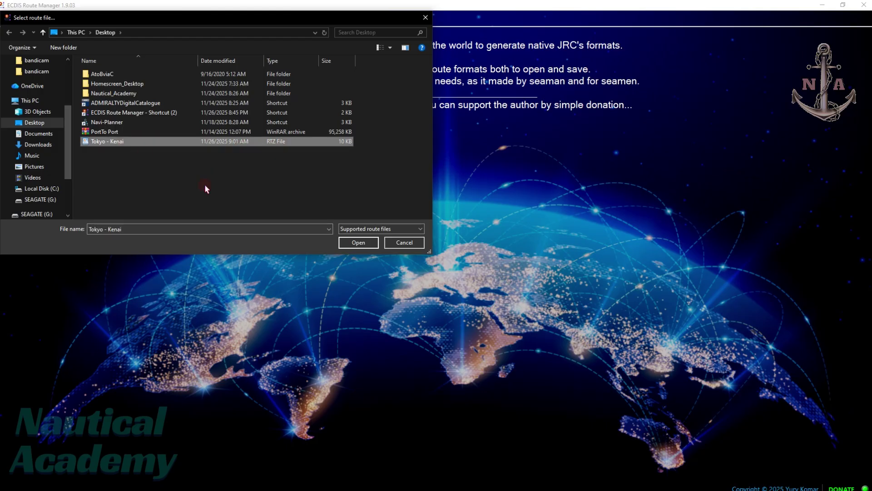
{"action": "left_click", "coordinate": [343, 242]}
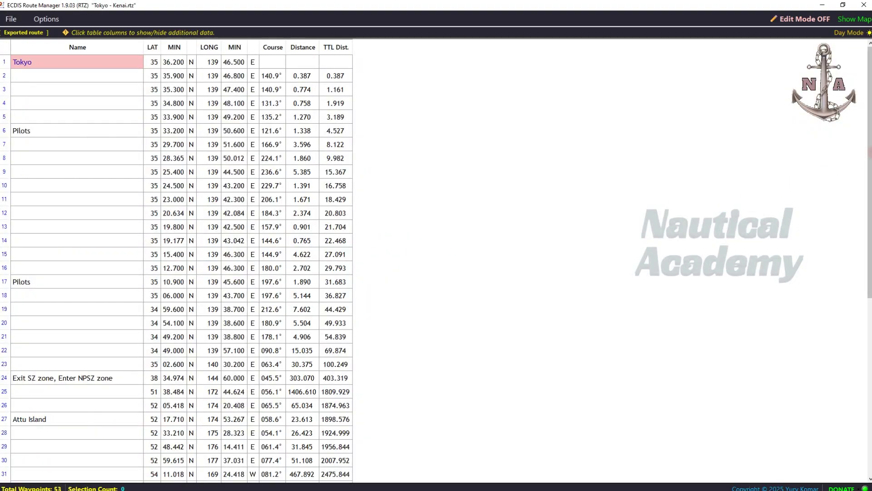
{"action": "scroll", "coordinate": [868, 159], "scroll_direction": "down", "scroll_amount": 7}
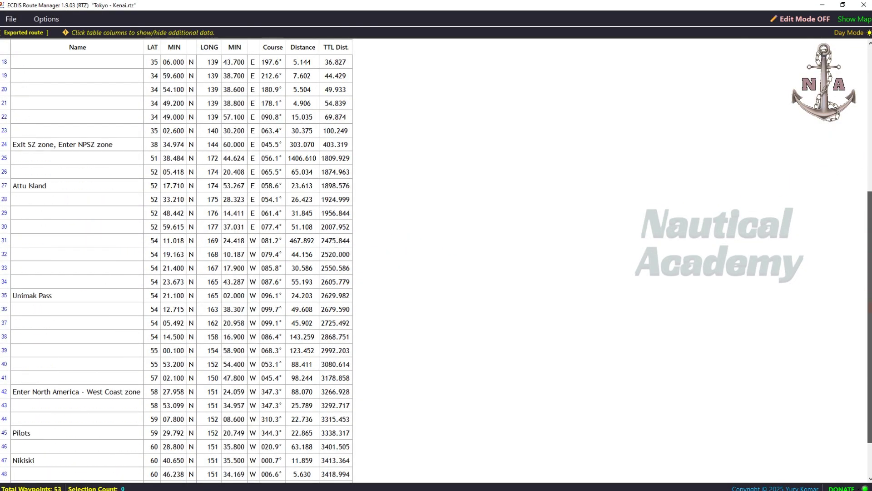
{"action": "scroll", "coordinate": [869, 159], "scroll_direction": "up", "scroll_amount": 7}
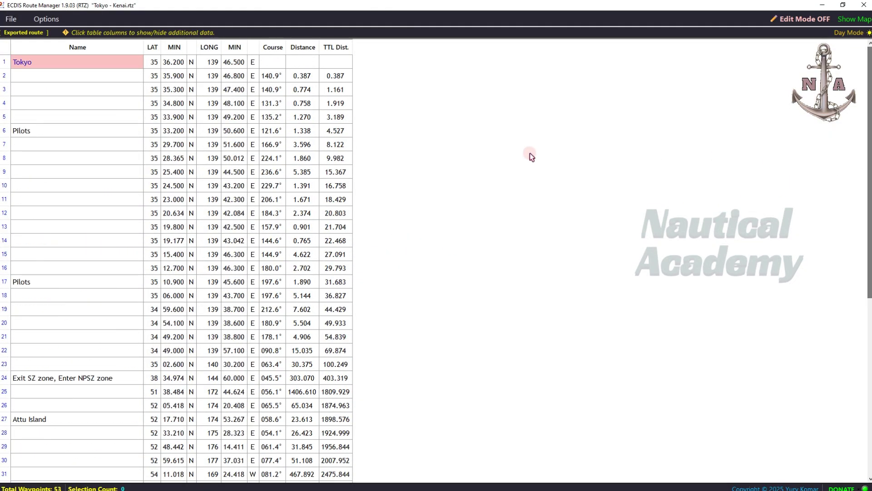
Step: Save the route to the Desktop as Tokyo-Kenai Converted in Furuno GP-170 (.gpx) format, and close ECDIS Route Manager
{"action": "left_click", "coordinate": [10, 19]}
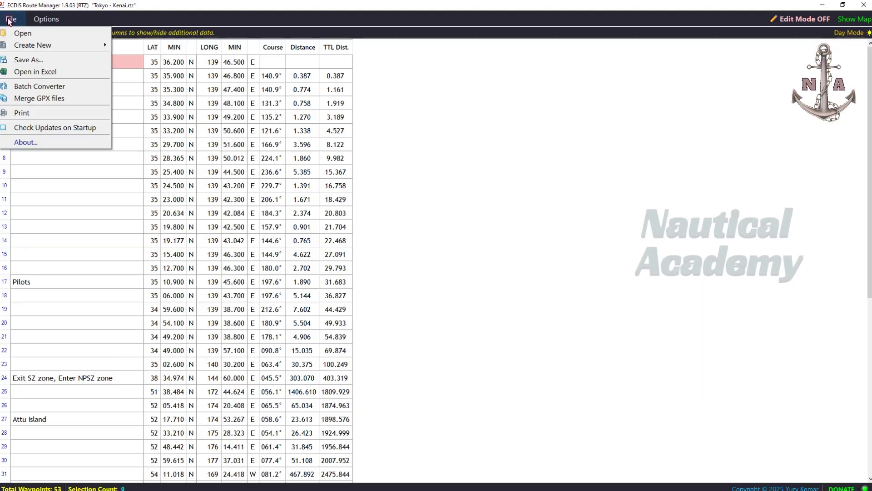
{"action": "left_click", "coordinate": [36, 61]}
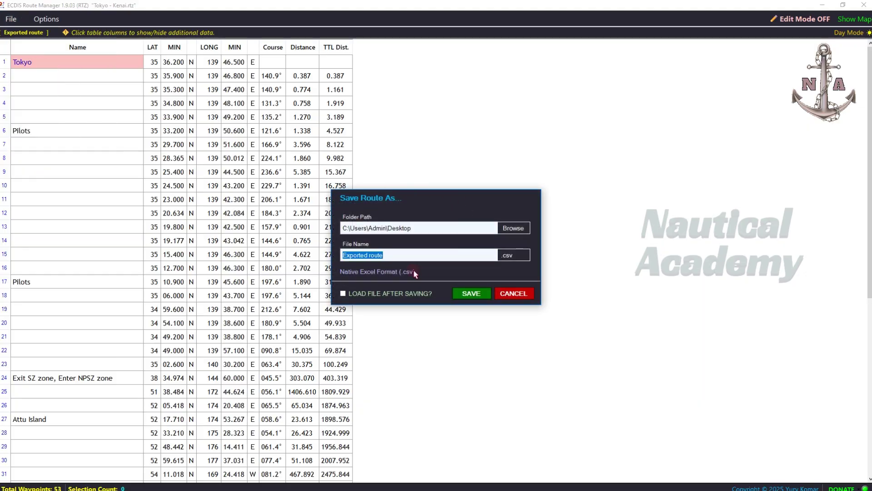
{"action": "left_click", "coordinate": [514, 228]}
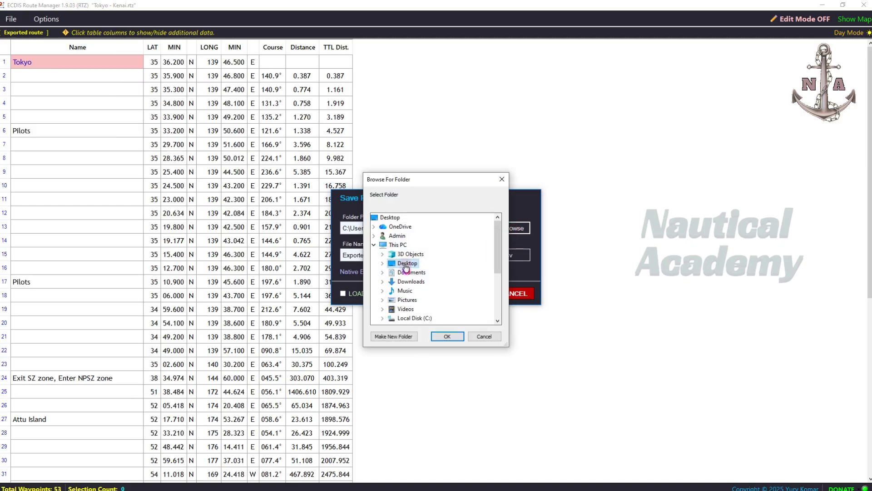
{"action": "double_click", "coordinate": [406, 264]}
{"action": "left_click", "coordinate": [447, 336]}
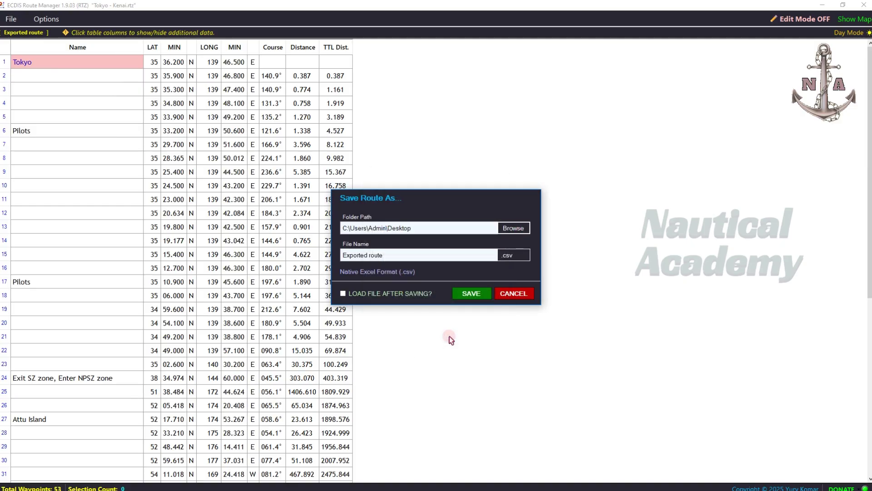
{"action": "left_click_drag", "start_coordinate": [401, 255], "coordinate": [322, 250]}
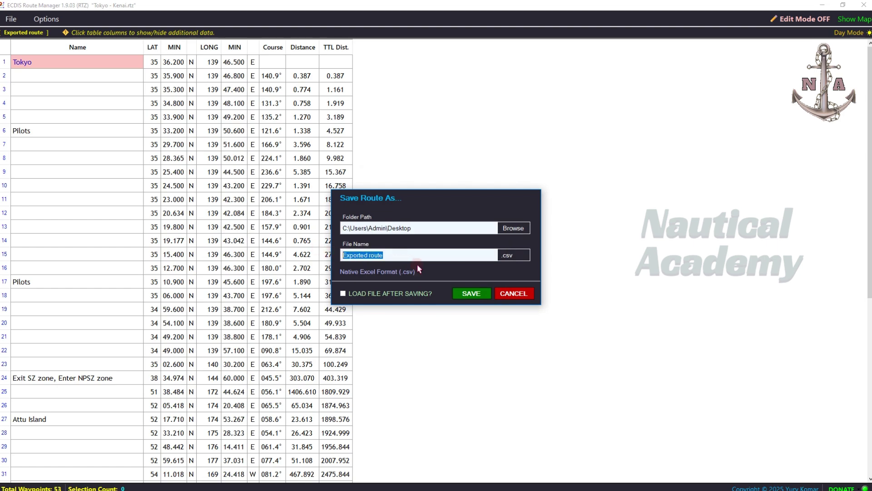
{"action": "type", "text": "Tokyo-Kenai Converted"}
{"action": "left_click", "coordinate": [518, 261]}
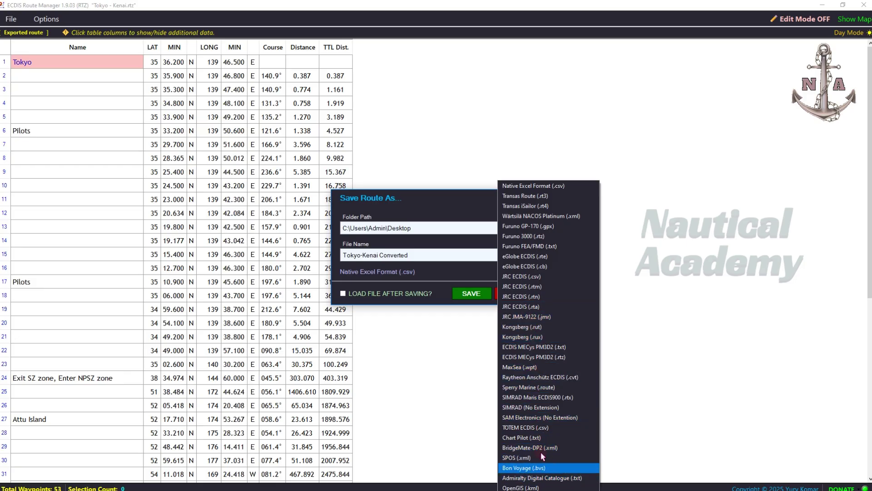
{"action": "left_click", "coordinate": [550, 227]}
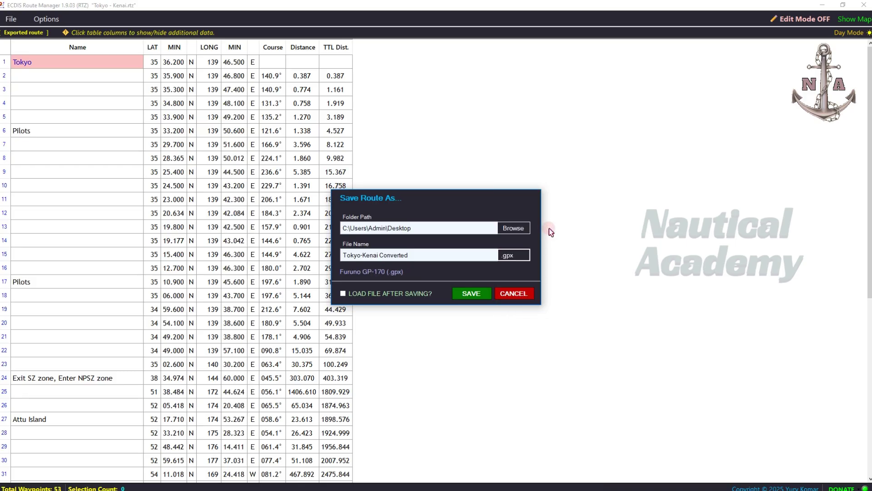
{"action": "left_click", "coordinate": [471, 293]}
{"action": "left_click", "coordinate": [864, 5]}
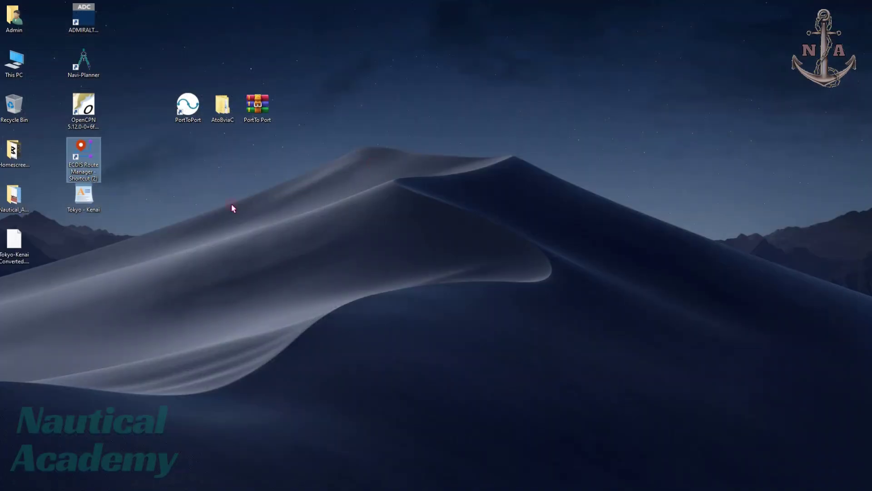
Step: Place the Tokyo-Kenai Converted file beside the OpenCPN desktop shortcut, and launch OpenCPN in a maximized window
{"action": "left_click_drag", "start_coordinate": [14, 243], "coordinate": [119, 109]}
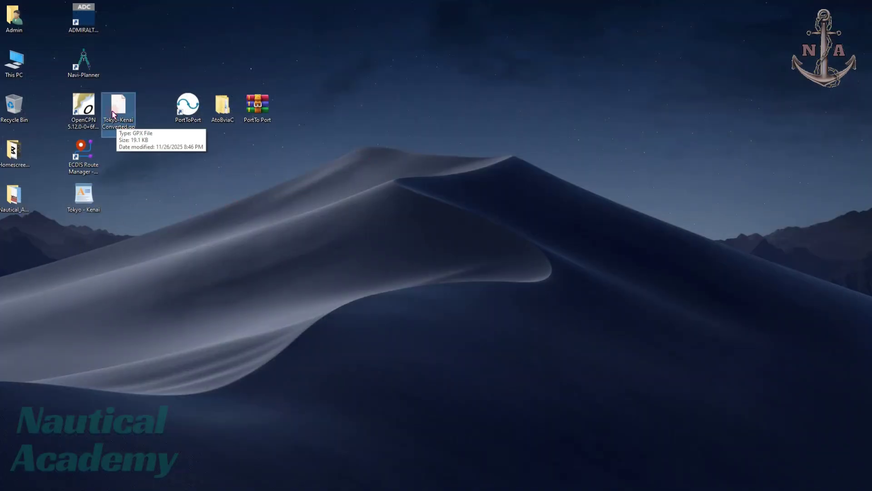
{"action": "right_click", "coordinate": [87, 108]}
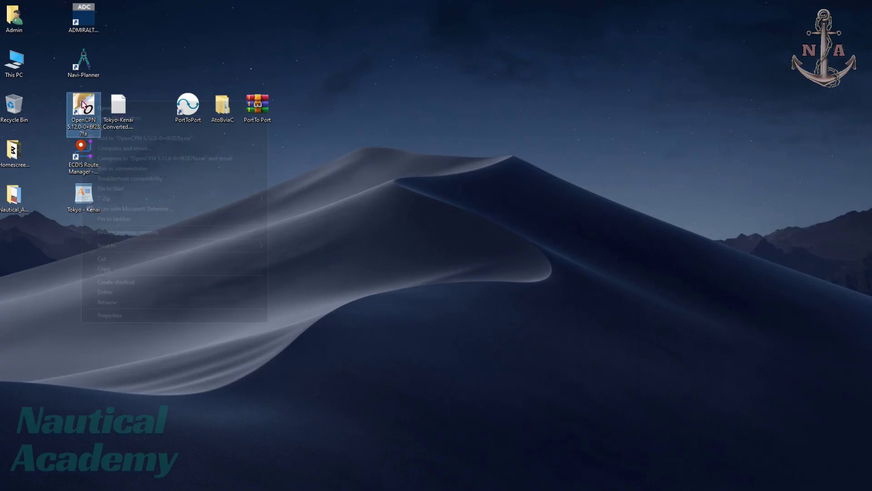
{"action": "left_click", "coordinate": [101, 112]}
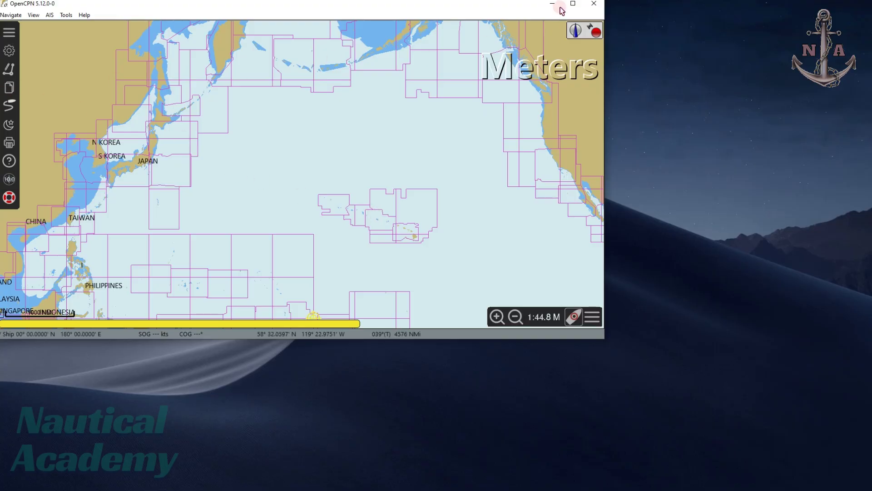
{"action": "left_click", "coordinate": [573, 4]}
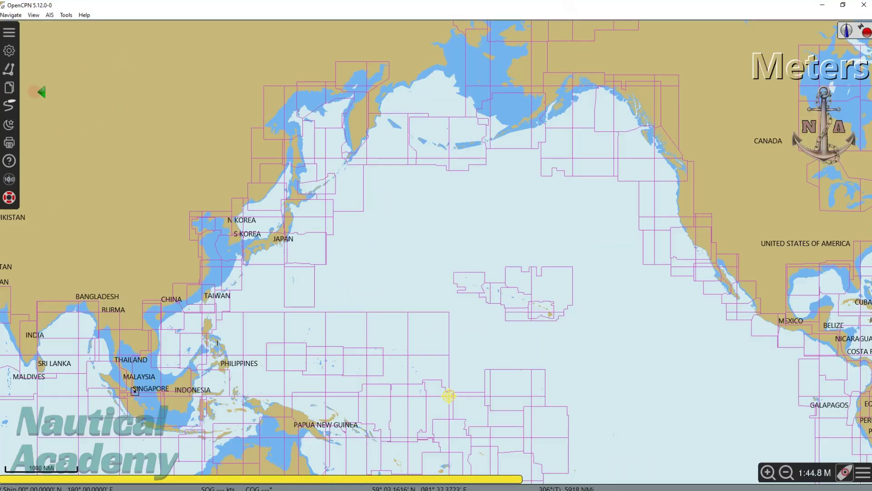
Step: Import Tokyo-Kenai Converted.gpx from the Desktop through the Route & Mark Manager, and close the manager to clear the chart
{"action": "left_click", "coordinate": [9, 90]}
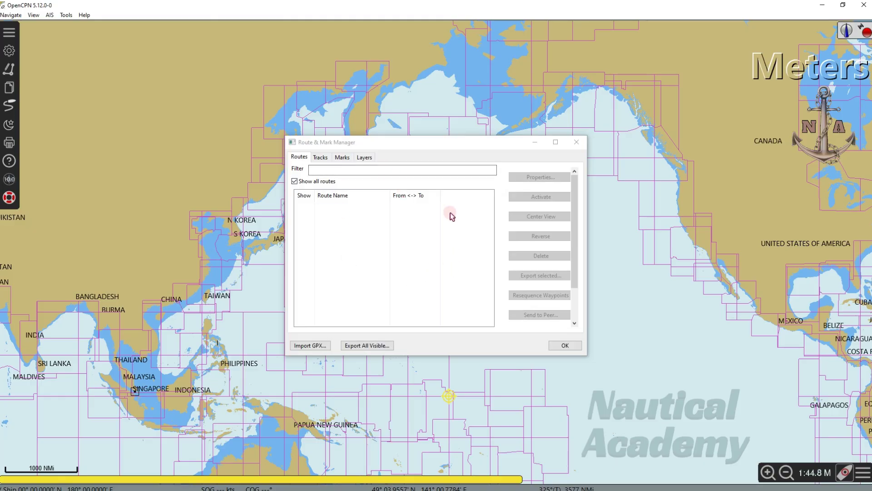
{"action": "left_click", "coordinate": [310, 346]}
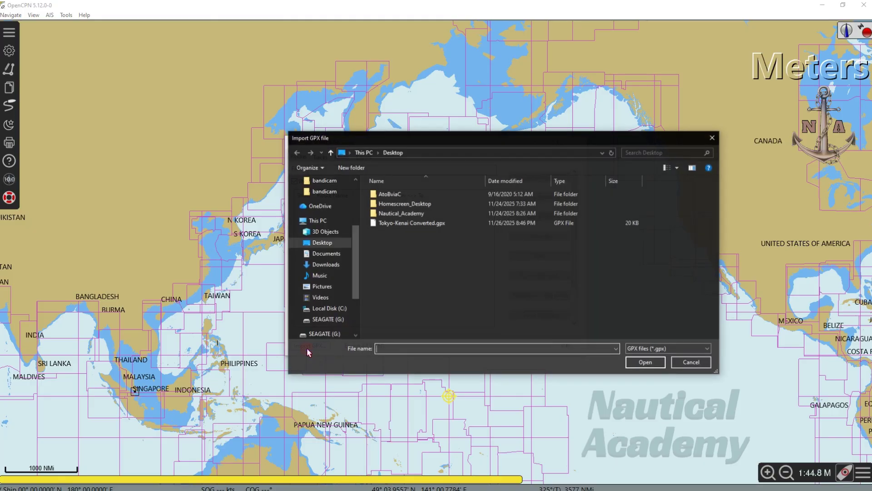
{"action": "left_click", "coordinate": [505, 225]}
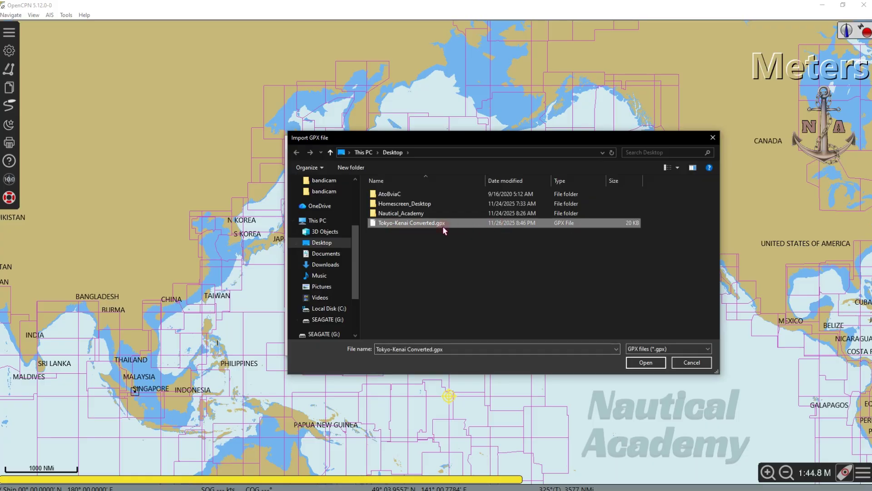
{"action": "left_click", "coordinate": [647, 364]}
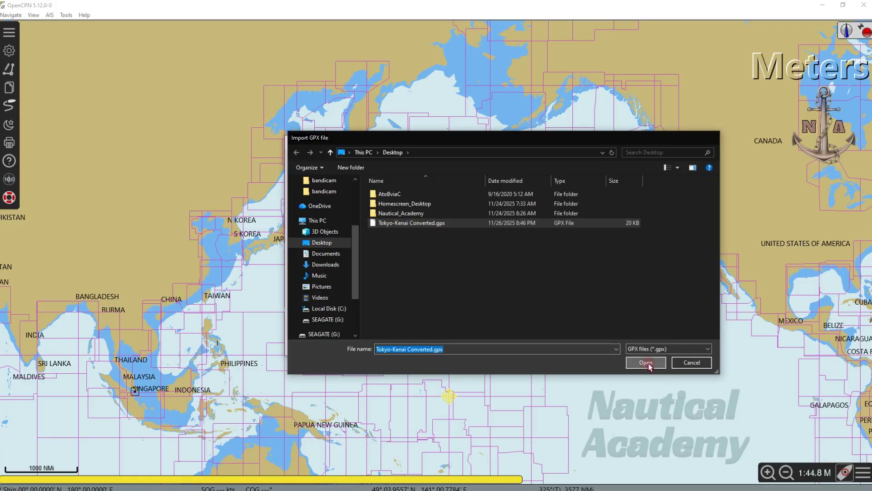
{"action": "left_click_drag", "start_coordinate": [445, 149], "coordinate": [605, 243]}
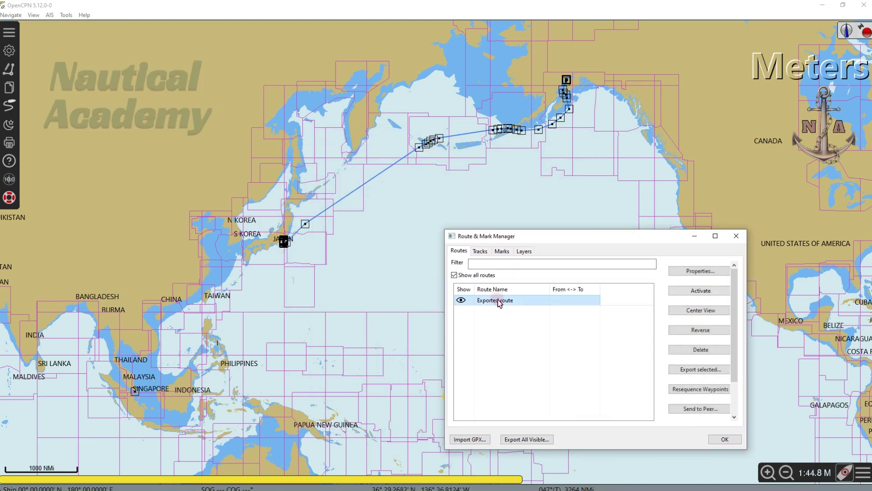
{"action": "left_click", "coordinate": [724, 439]}
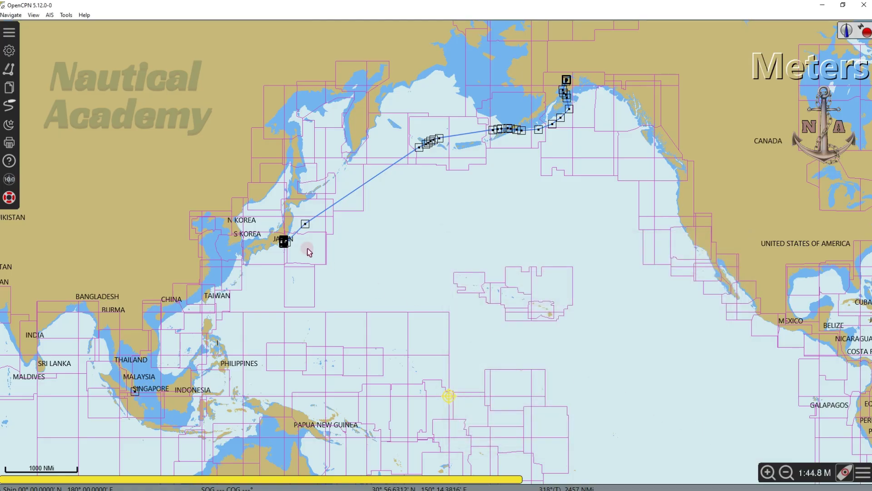
Step: Examine the imported route's departure leg on the chart, from Tokyo Bay through Uraga Suido to the open sea
{"action": "scroll", "coordinate": [289, 247], "scroll_direction": "up", "scroll_amount": 3}
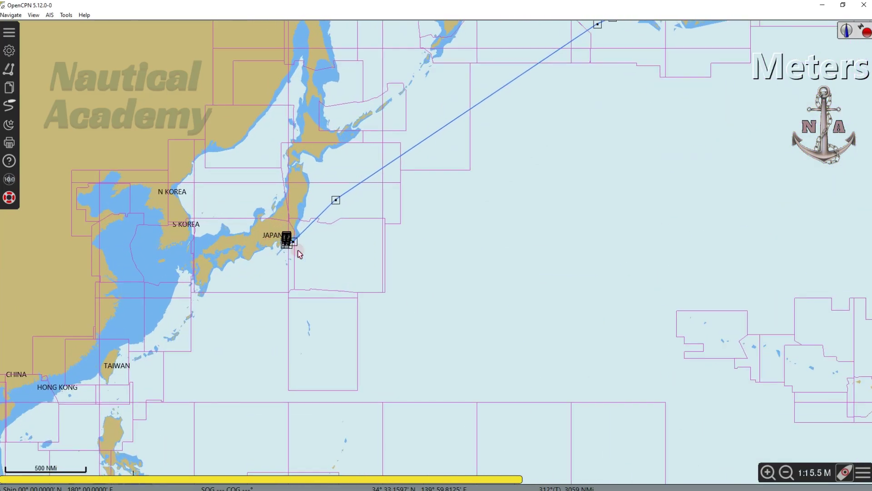
{"action": "scroll", "coordinate": [291, 249], "scroll_direction": "up", "scroll_amount": 3}
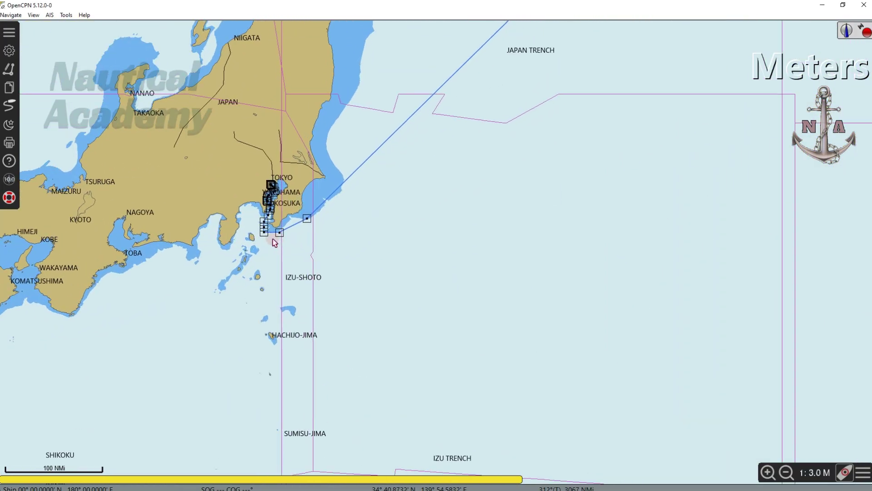
{"action": "scroll", "coordinate": [274, 242], "scroll_direction": "up", "scroll_amount": 4}
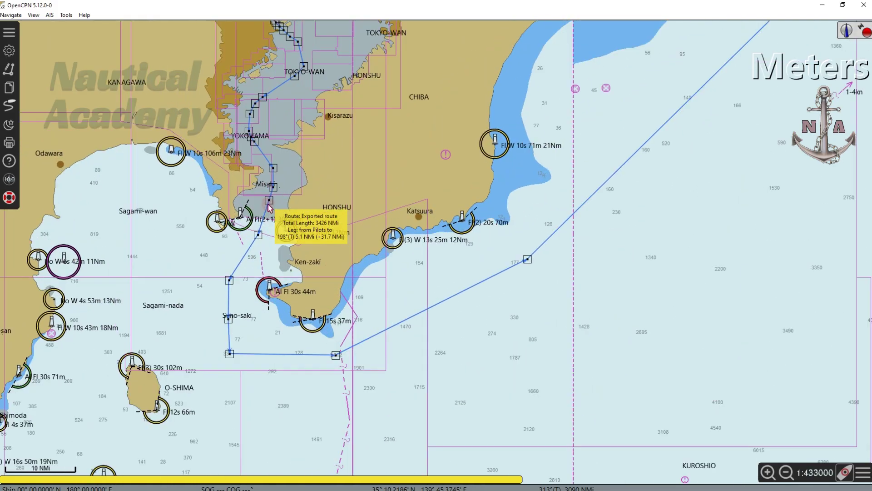
{"action": "scroll", "coordinate": [269, 207], "scroll_direction": "up", "scroll_amount": 3}
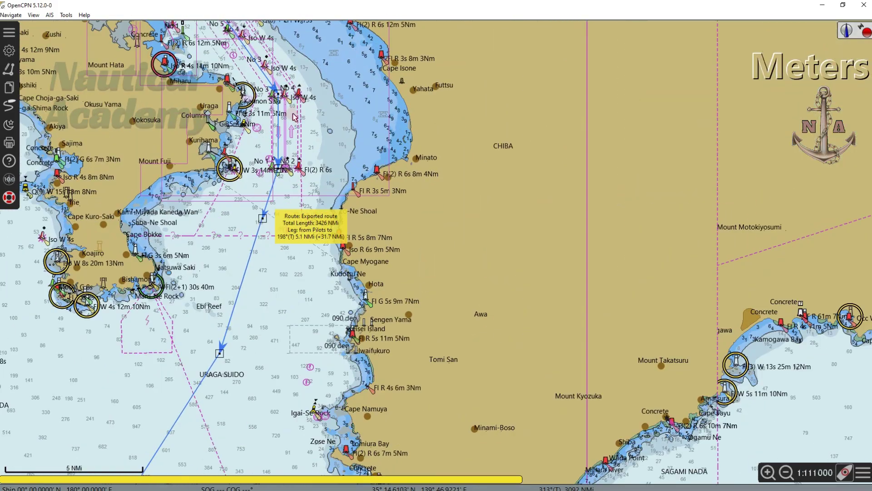
{"action": "scroll", "coordinate": [294, 117], "scroll_direction": "up", "scroll_amount": 2}
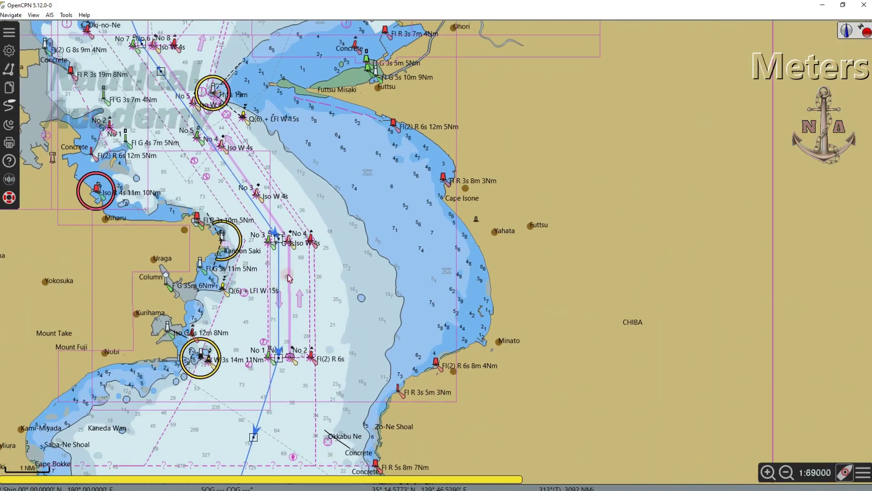
{"action": "left_click_drag", "start_coordinate": [312, 215], "coordinate": [377, 294]}
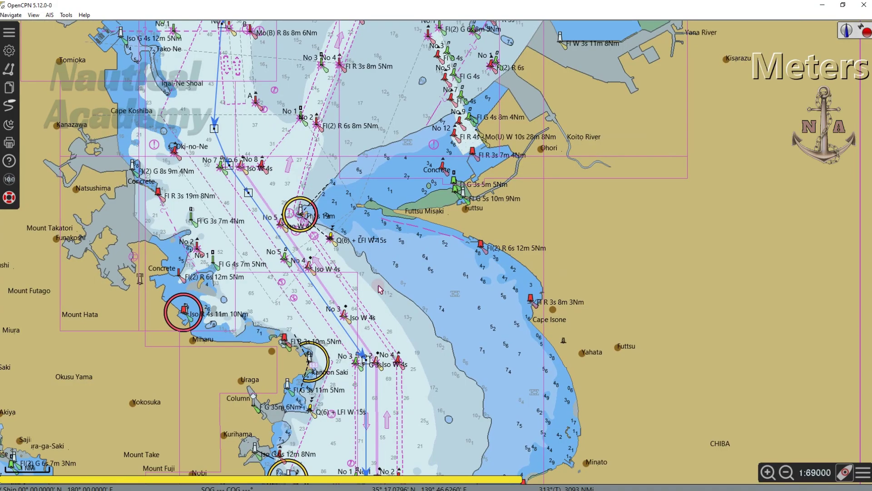
{"action": "scroll", "coordinate": [381, 289], "scroll_direction": "down", "scroll_amount": 4}
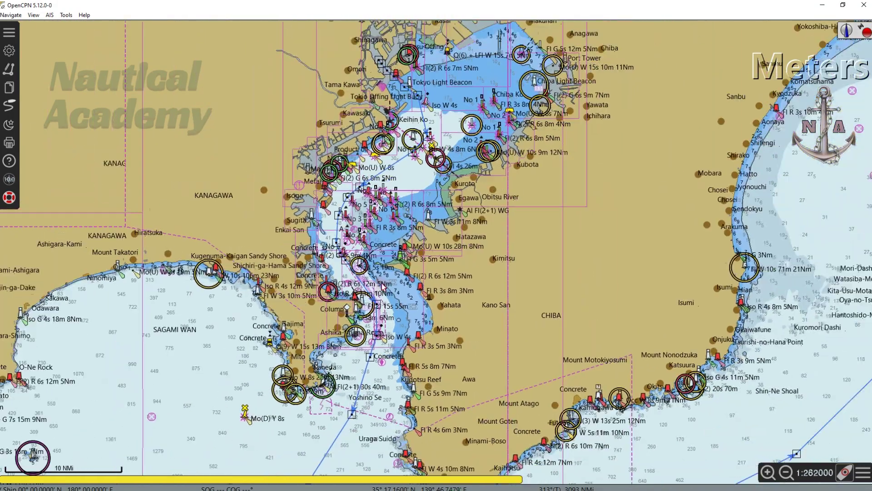
{"action": "scroll", "coordinate": [383, 286], "scroll_direction": "down", "scroll_amount": 5}
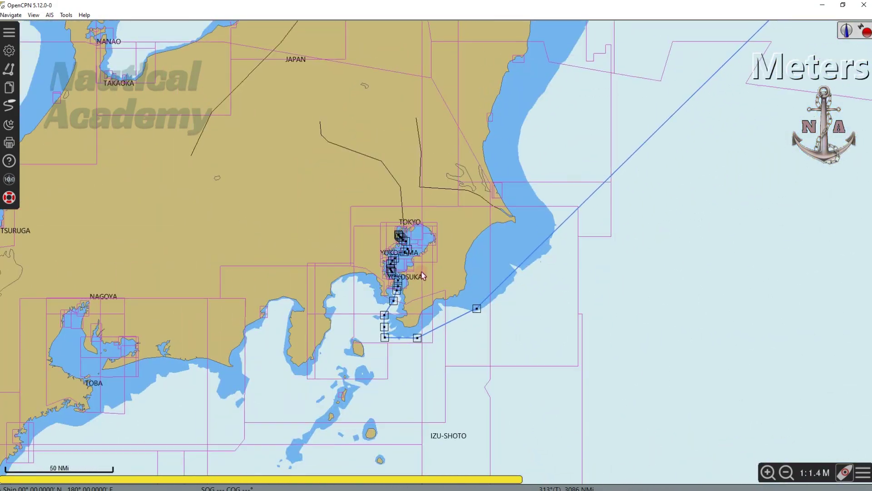
Step: Follow the route across the North Pacific, inspecting its passage by the Aleutian Islands and Unimak Pass and its continuation towards Kenai
{"action": "scroll", "coordinate": [422, 276], "scroll_direction": "down", "scroll_amount": 5}
{"action": "left_click_drag", "start_coordinate": [727, 151], "coordinate": [588, 229]}
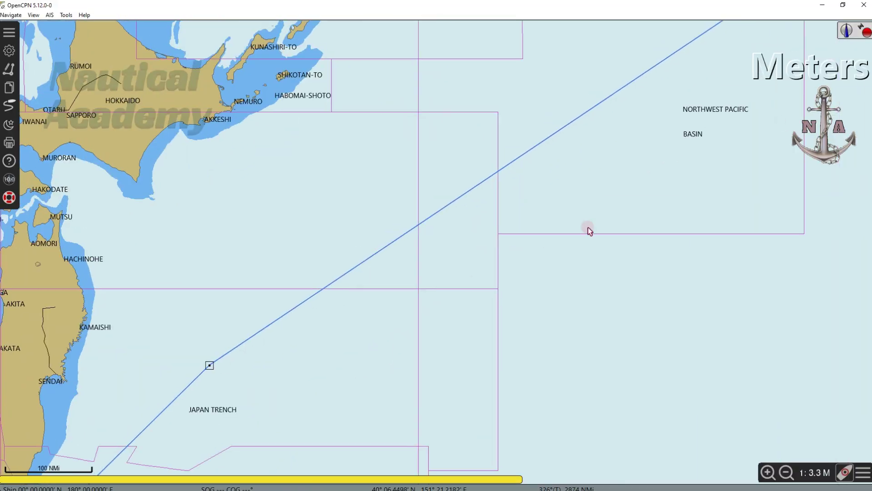
{"action": "scroll", "coordinate": [587, 229], "scroll_direction": "down", "scroll_amount": 3}
{"action": "left_click_drag", "start_coordinate": [756, 171], "coordinate": [391, 271]}
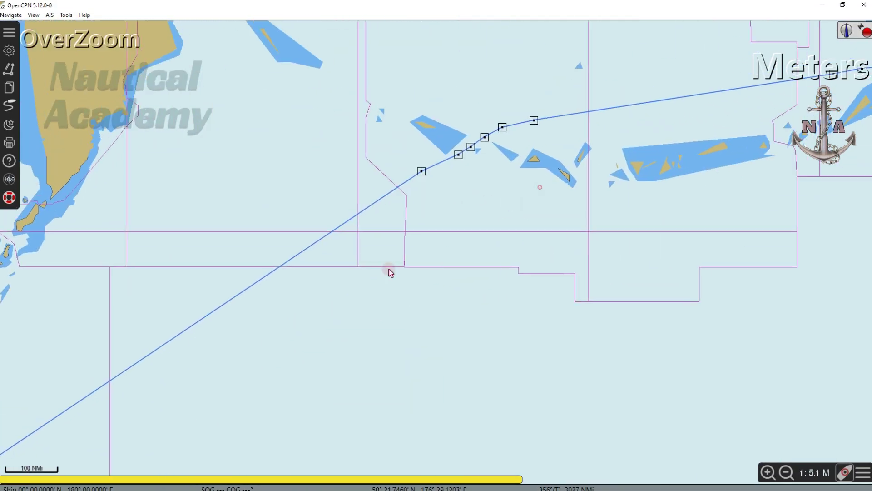
{"action": "left_click_drag", "start_coordinate": [554, 285], "coordinate": [473, 292]}
{"action": "scroll", "coordinate": [444, 246], "scroll_direction": "up", "scroll_amount": 2}
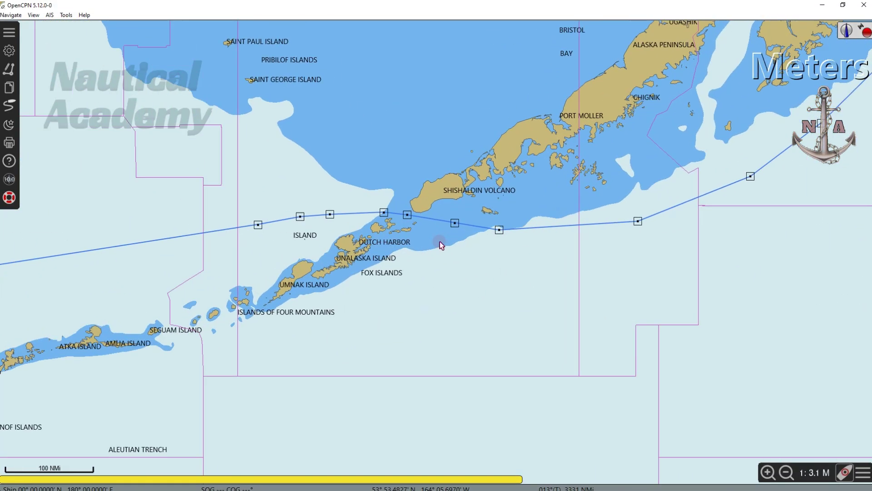
{"action": "scroll", "coordinate": [428, 235], "scroll_direction": "up", "scroll_amount": 4}
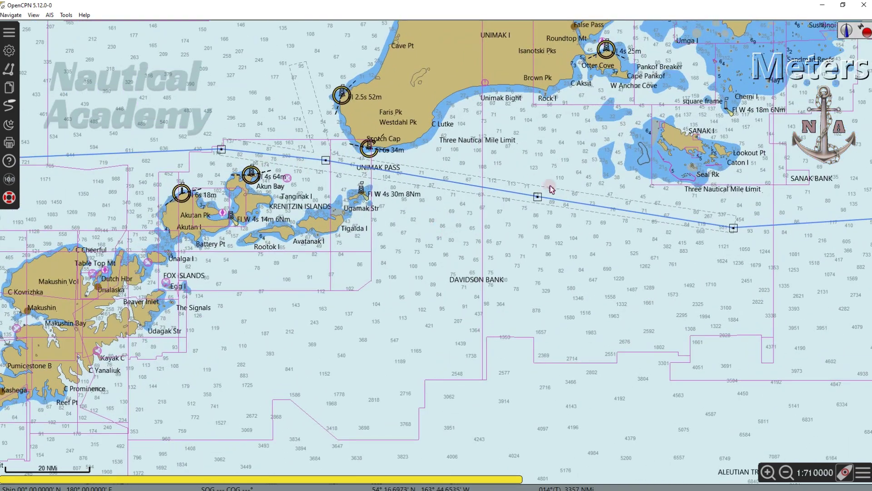
{"action": "scroll", "coordinate": [588, 234], "scroll_direction": "down", "scroll_amount": 4}
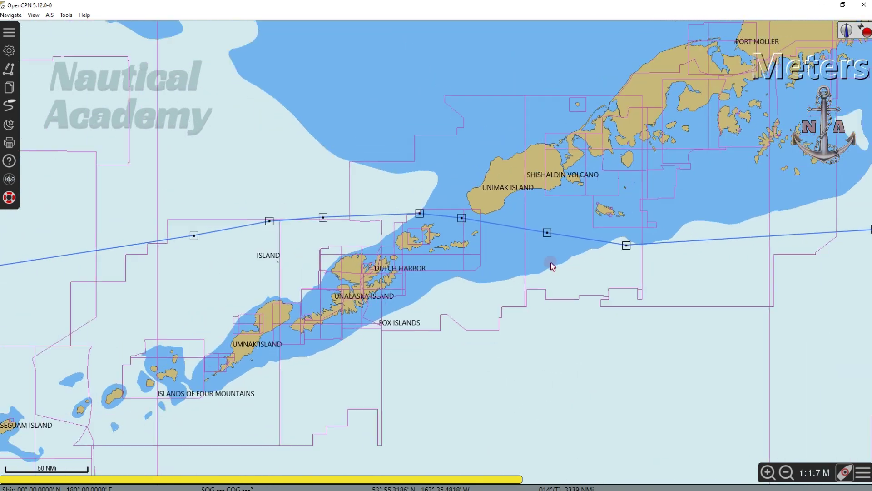
{"action": "scroll", "coordinate": [548, 278], "scroll_direction": "down", "scroll_amount": 4}
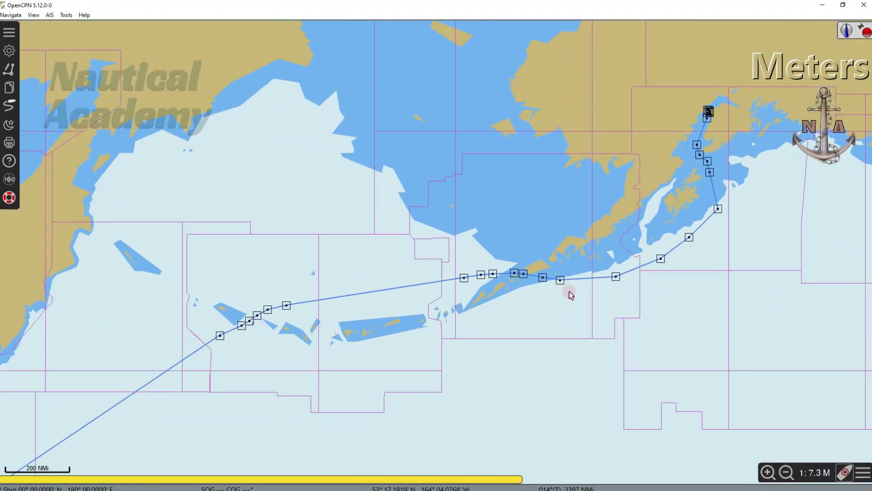
{"action": "scroll", "coordinate": [642, 310], "scroll_direction": "down", "scroll_amount": 2}
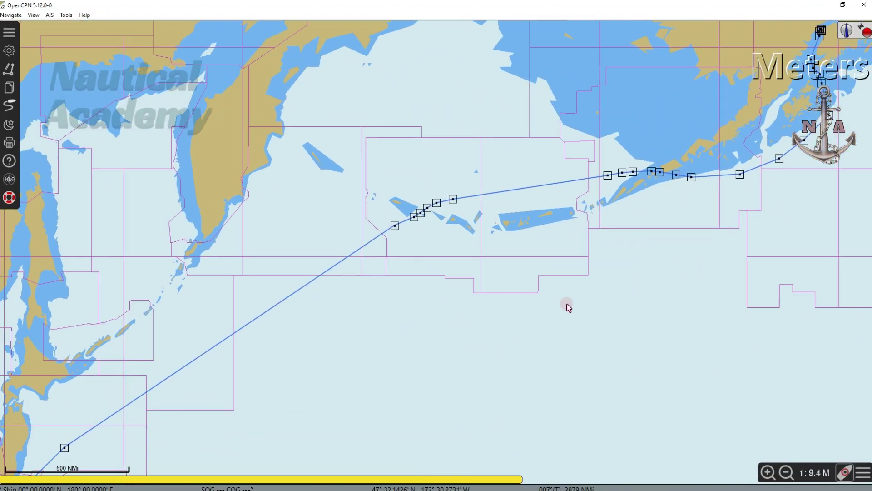